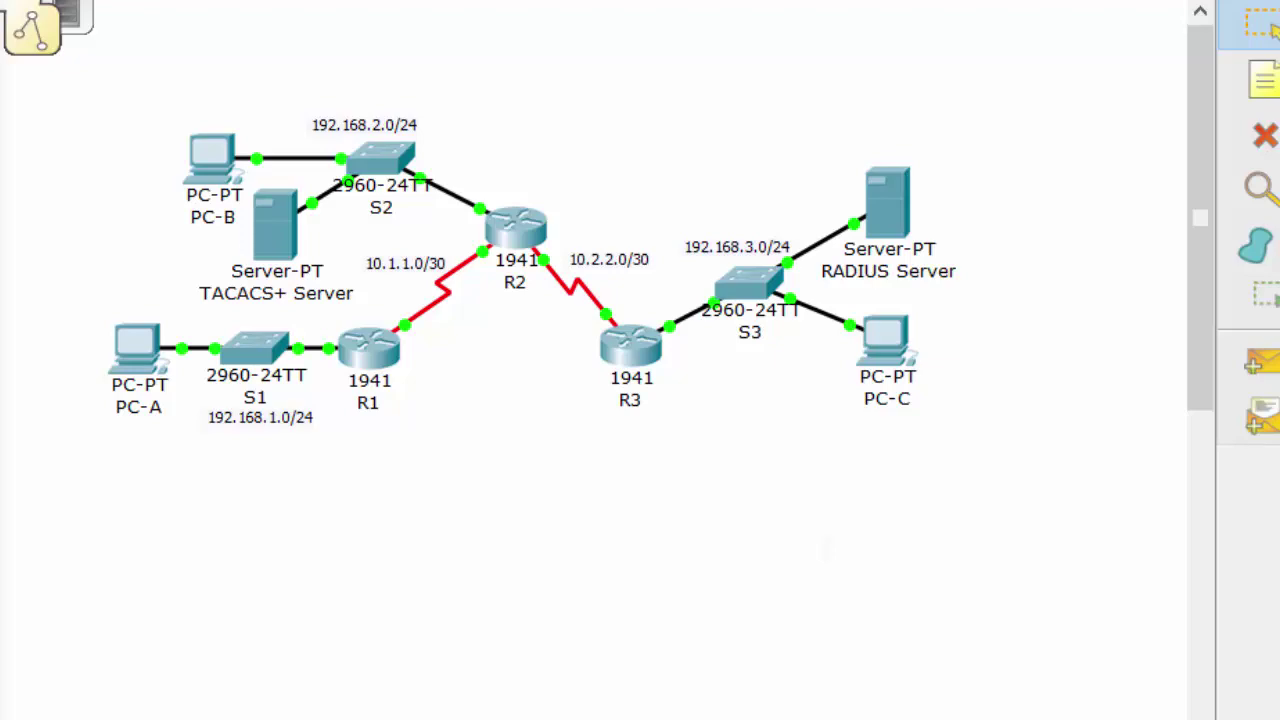
# Send a simple PDU ping from PC-A to PC-B
pyautogui.click(1262, 362)
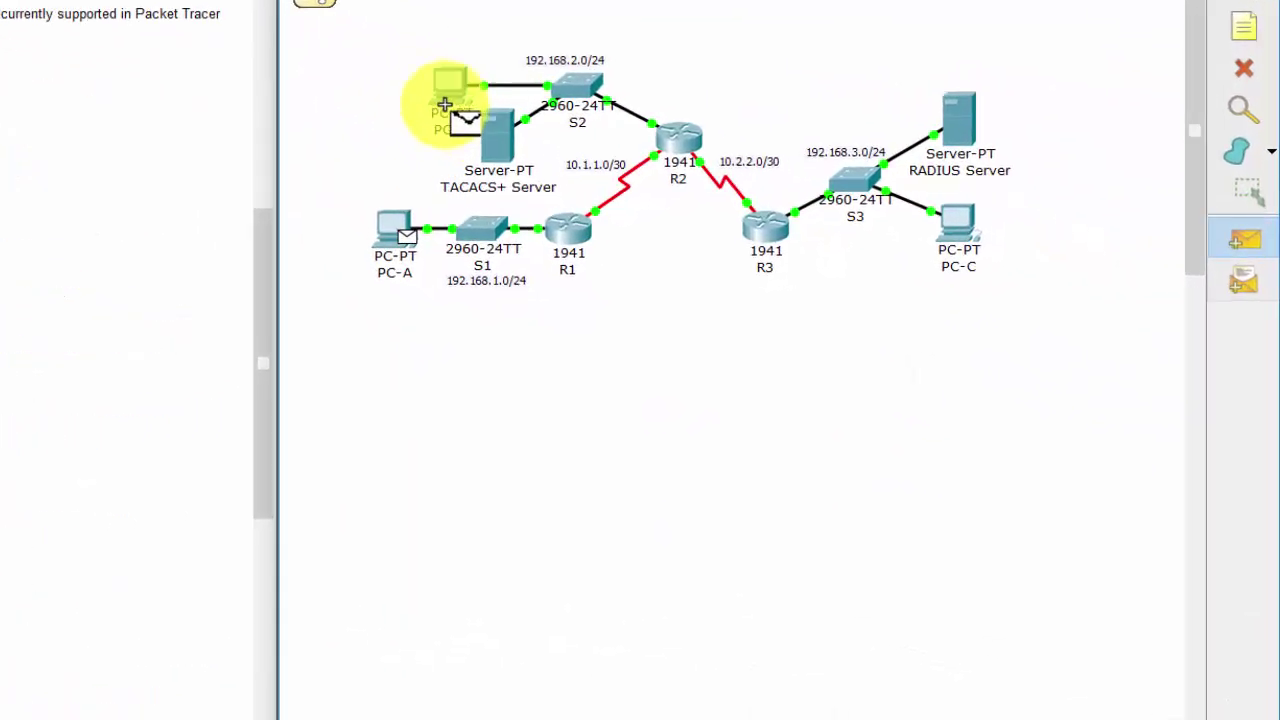
pyautogui.click(1237, 218)
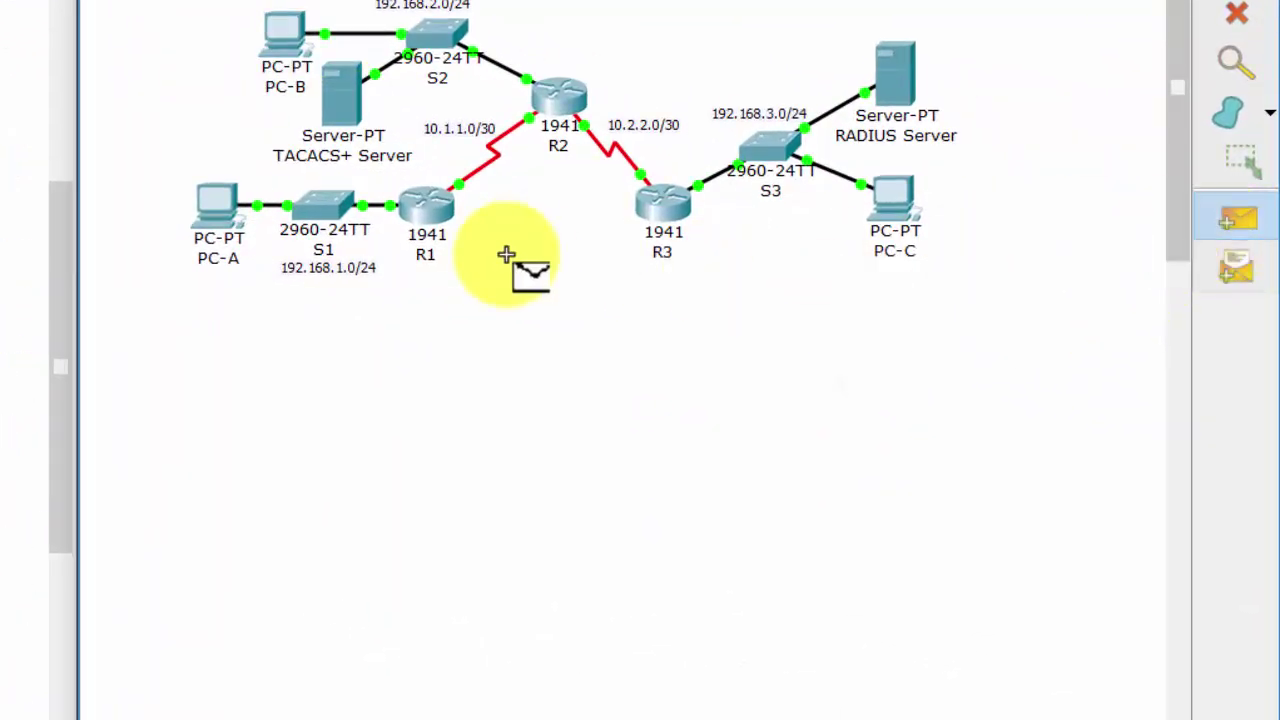
pyautogui.click(268, 73)
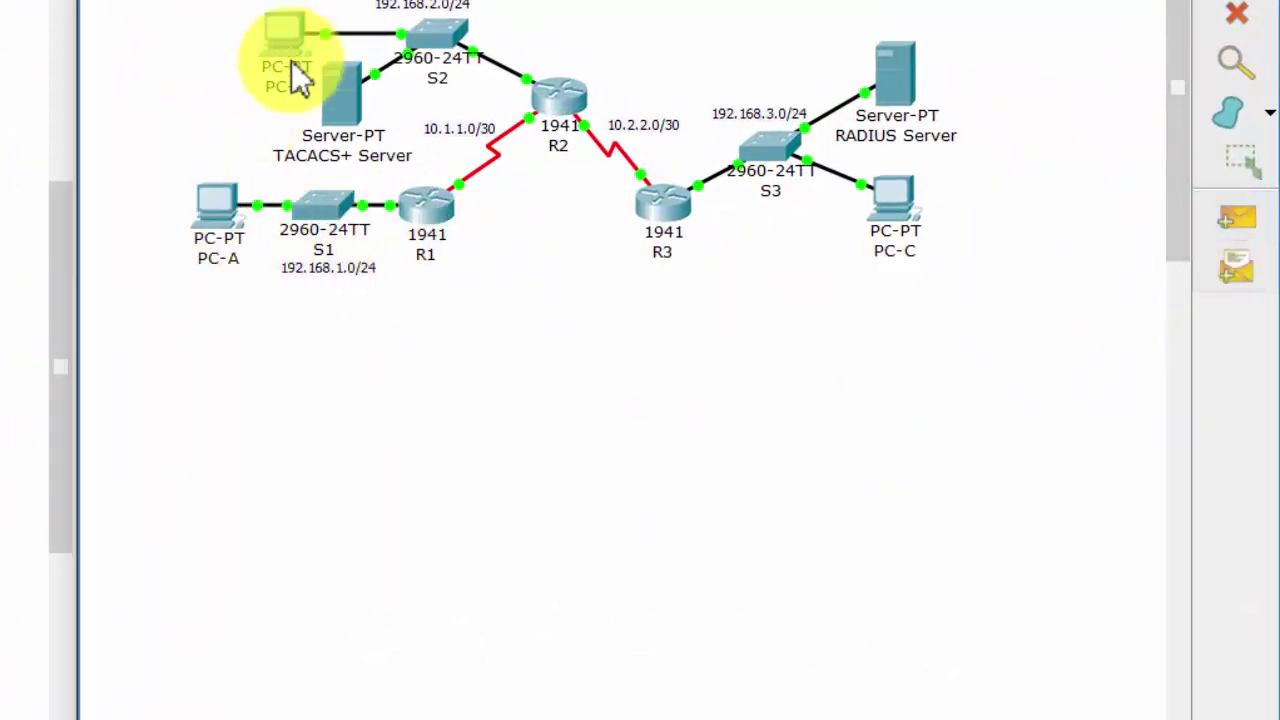
pyautogui.click(575, 578)
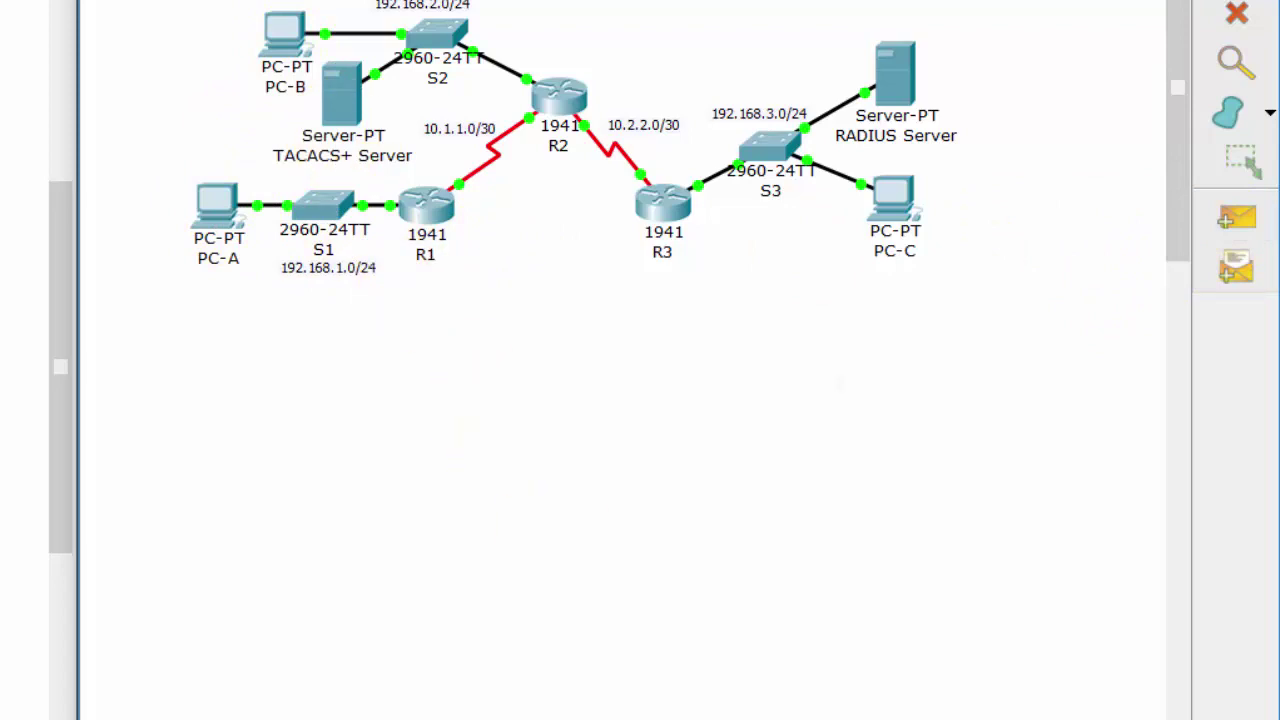
# Send a simple PDU ping from PC-A to PC-C
pyautogui.click(1238, 220)
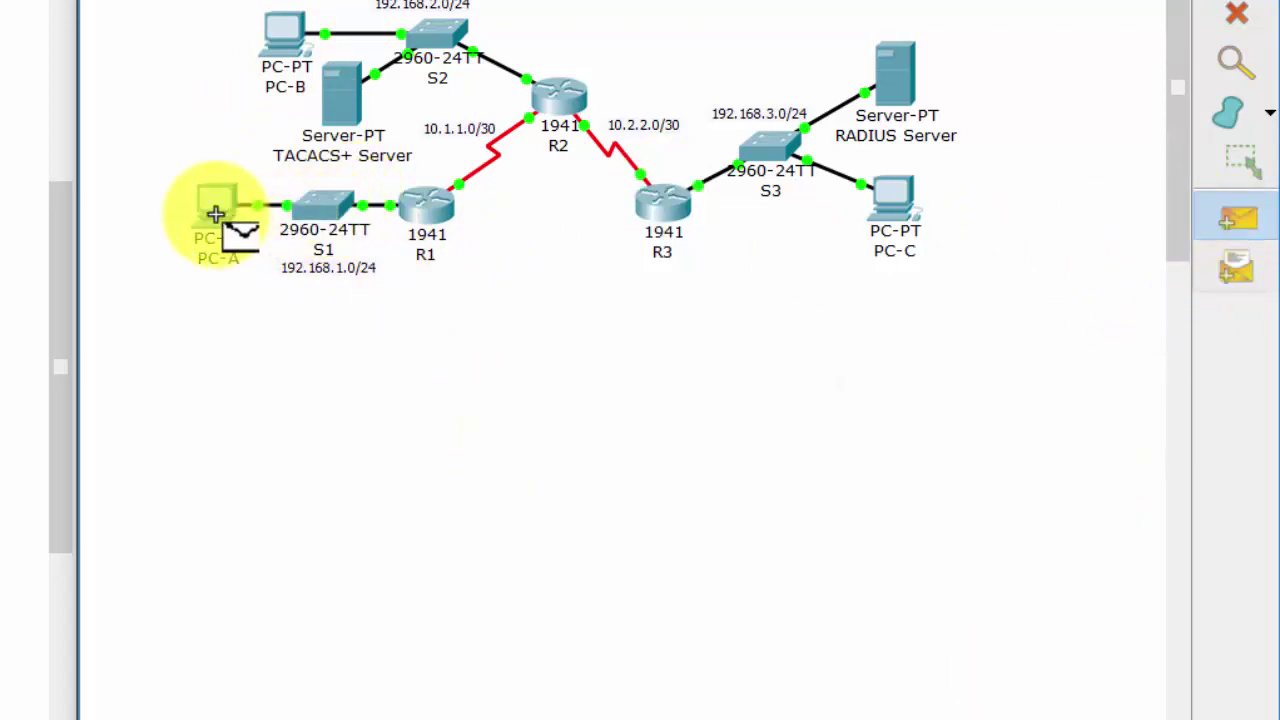
pyautogui.click(895, 200)
pyautogui.click(1230, 235)
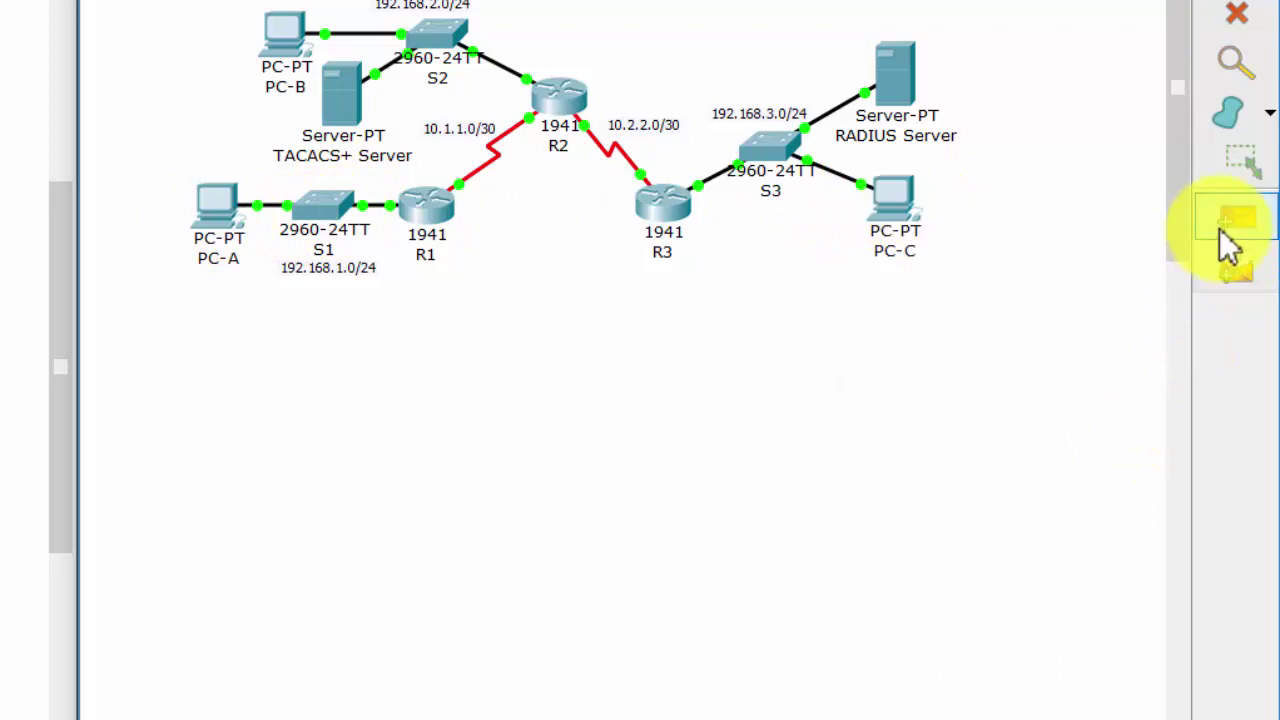
pyautogui.click(229, 220)
pyautogui.click(405, 250)
pyautogui.click(1240, 220)
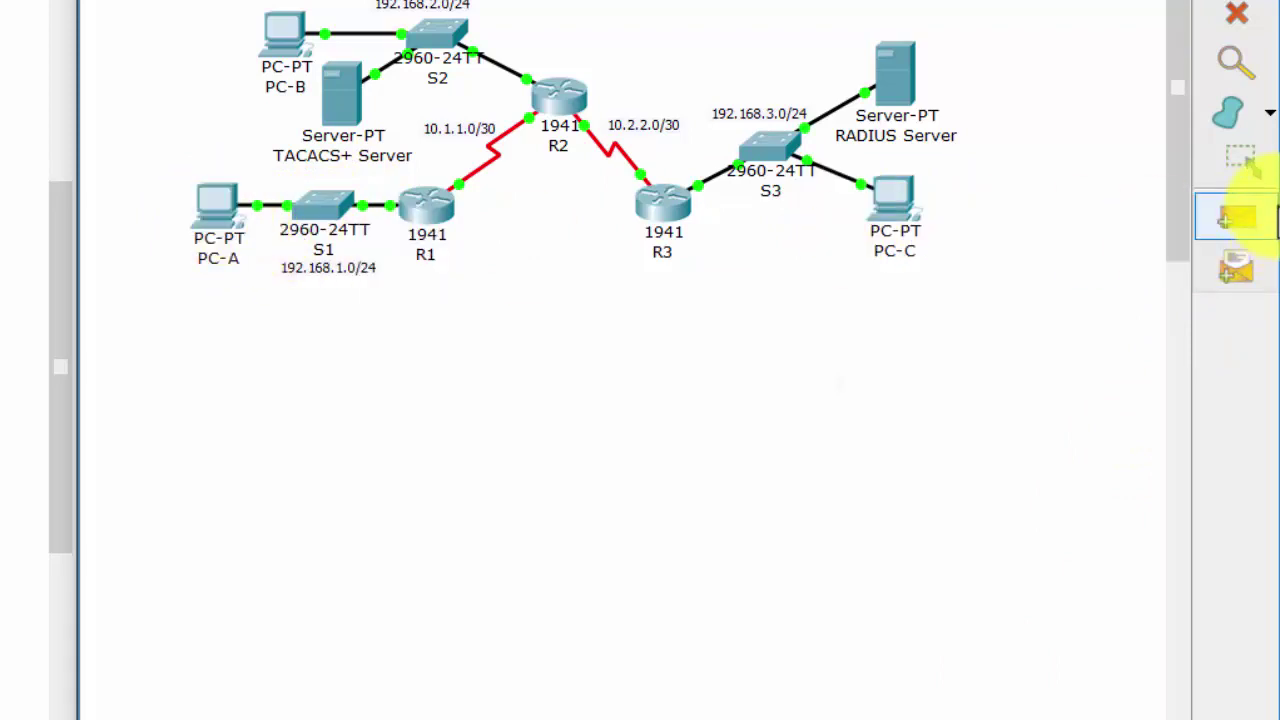
pyautogui.click(205, 210)
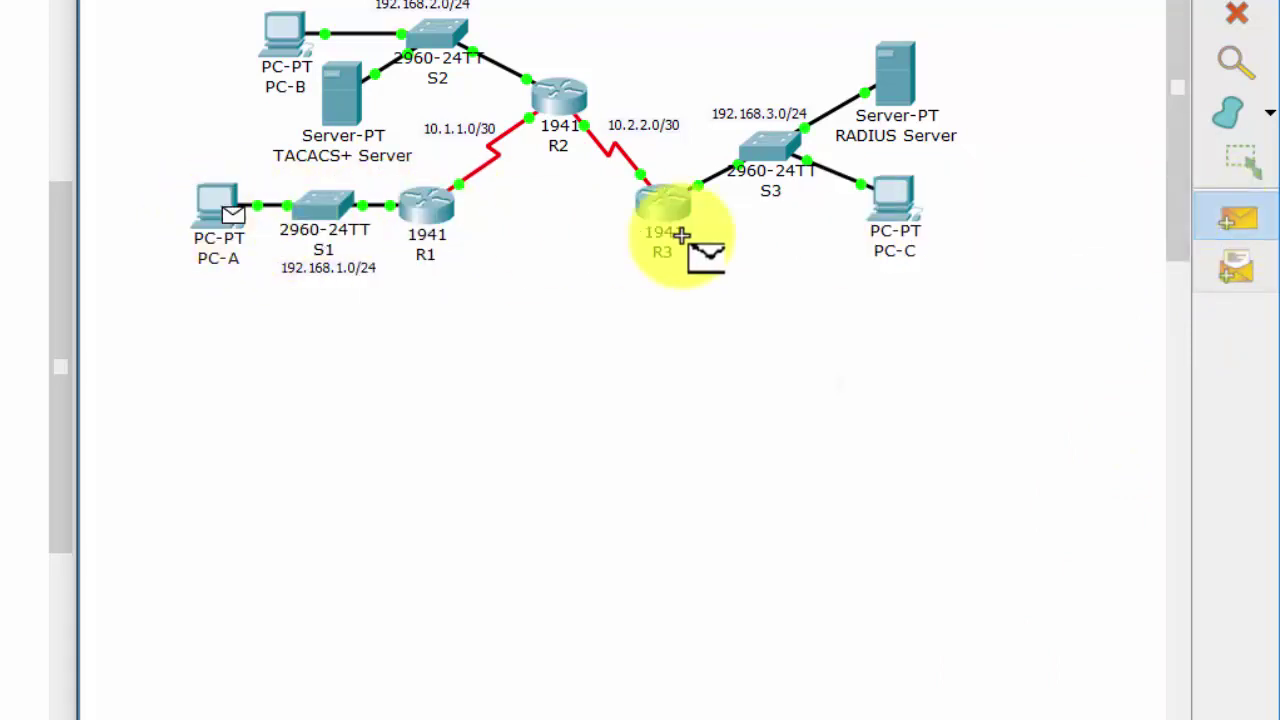
pyautogui.click(893, 205)
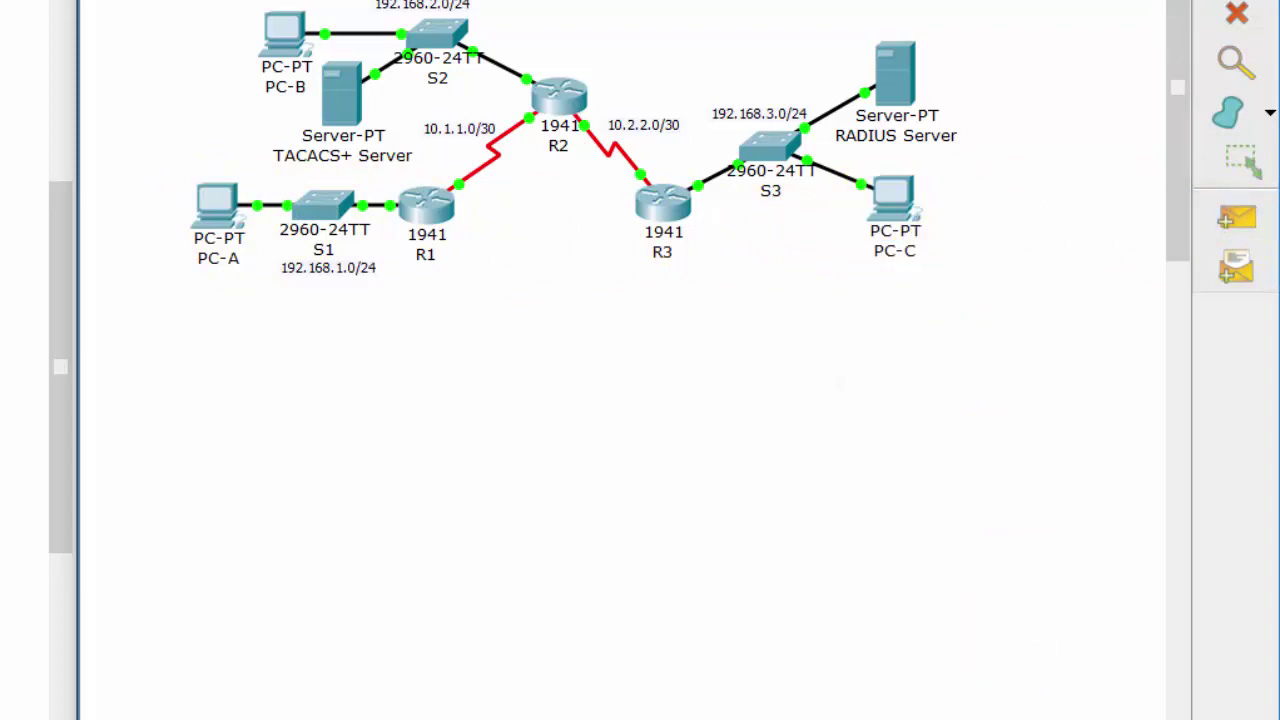
# Ping PC-B from PC-C with a simple PDU, then open router R1's window
pyautogui.click(1237, 220)
pyautogui.click(912, 205)
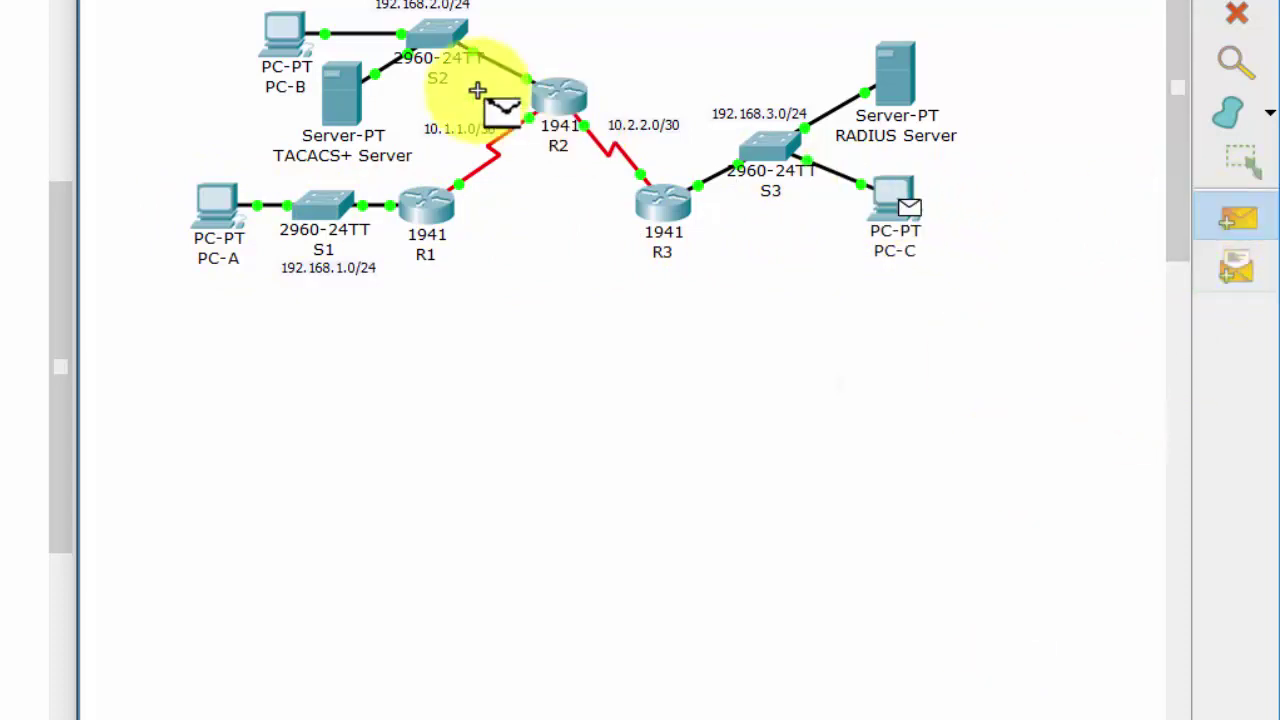
pyautogui.click(290, 38)
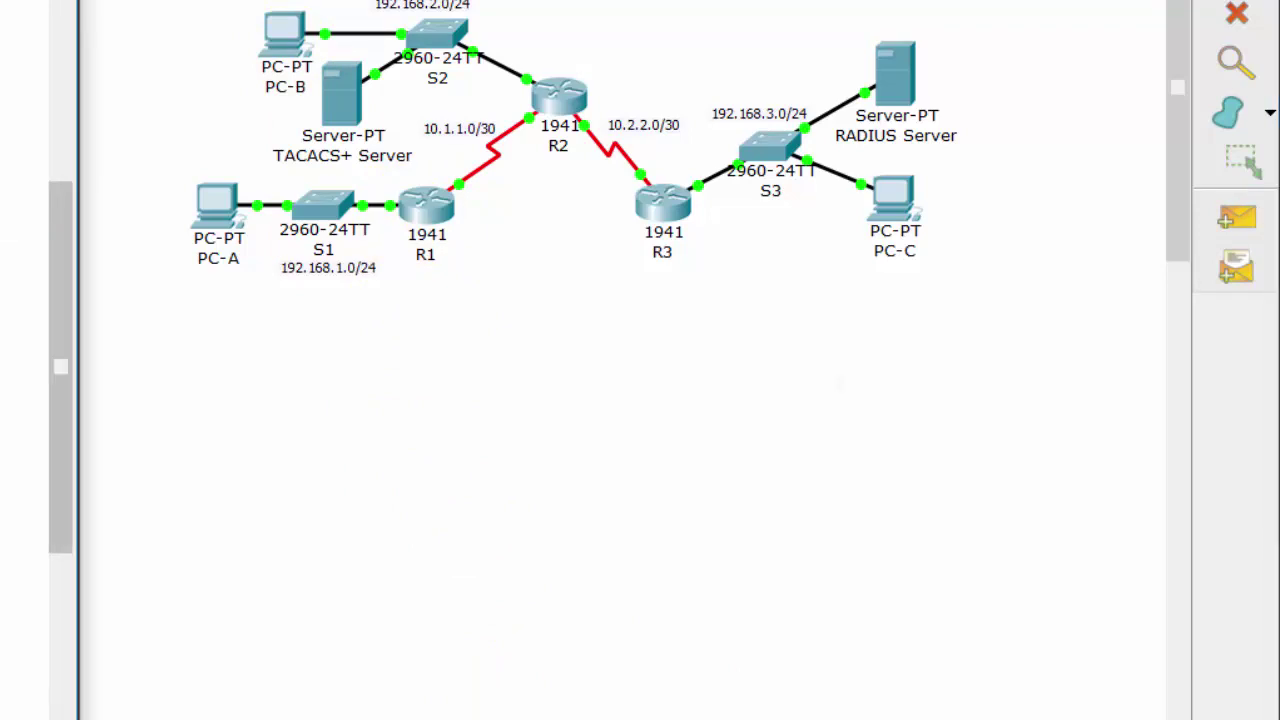
pyautogui.click(423, 212)
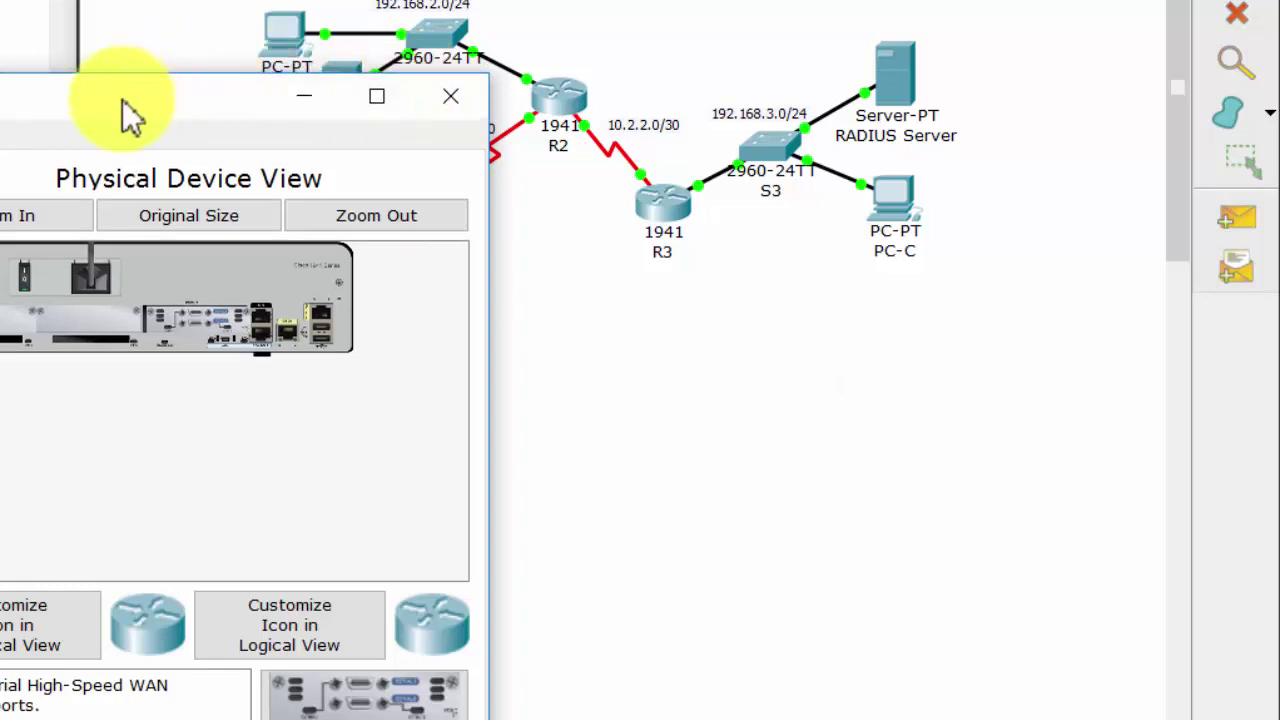
# In R1's CLI, enter privileged mode and exit interface config back to global configuration
pyautogui.moveTo(129, 114); pyautogui.dragTo(493, 118)
pyautogui.click(287, 143)
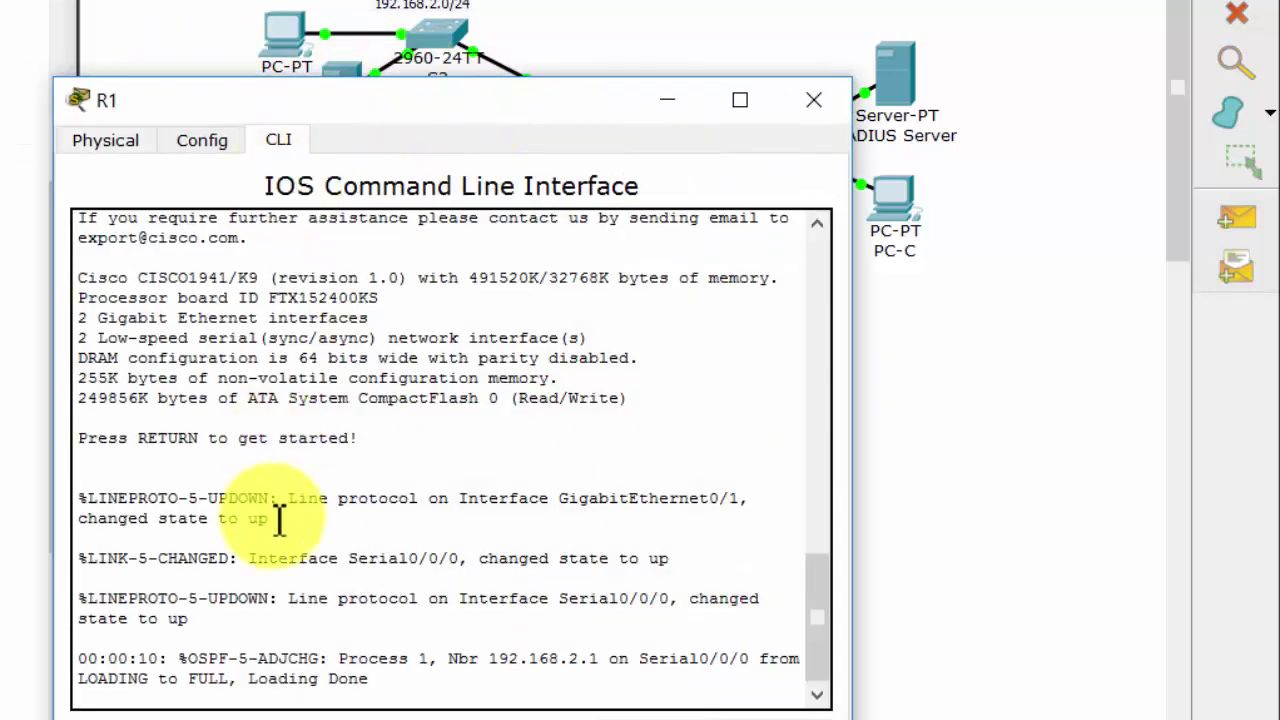
pyautogui.press('Return')
pyautogui.press('Return')
pyautogui.write('en')
pyautogui.press('Return')
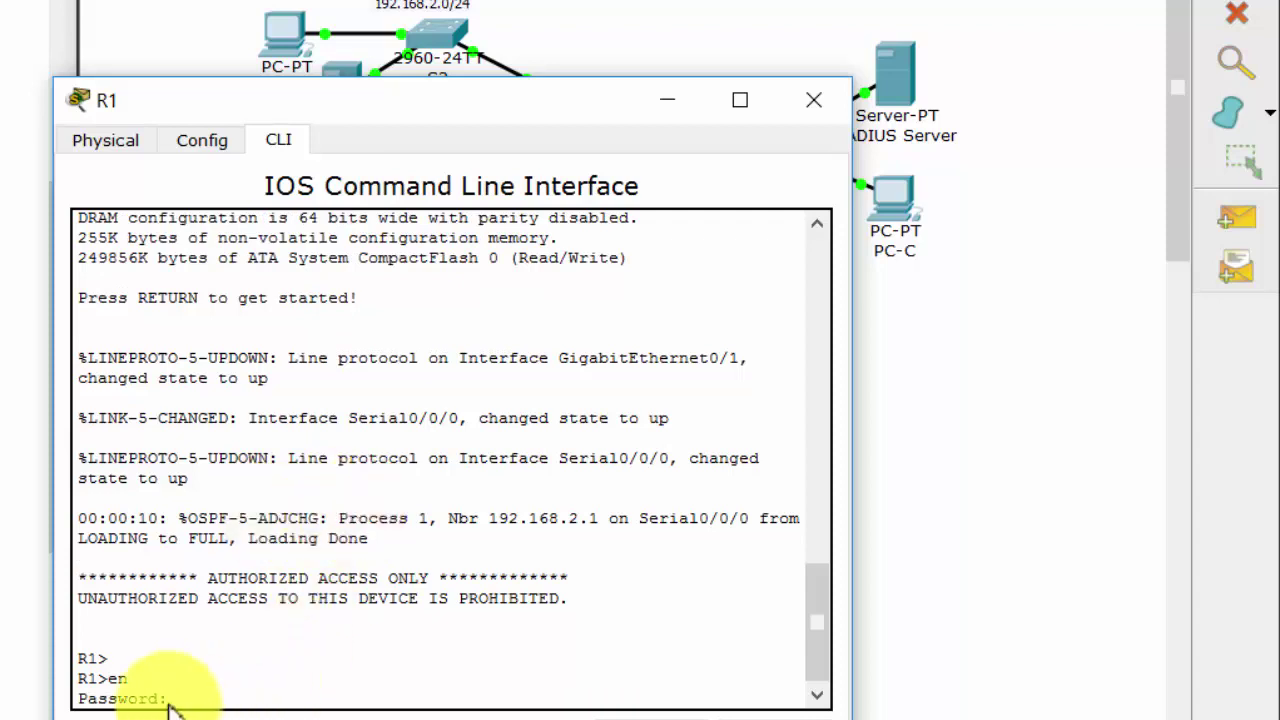
pyautogui.doubleClick(125, 698)
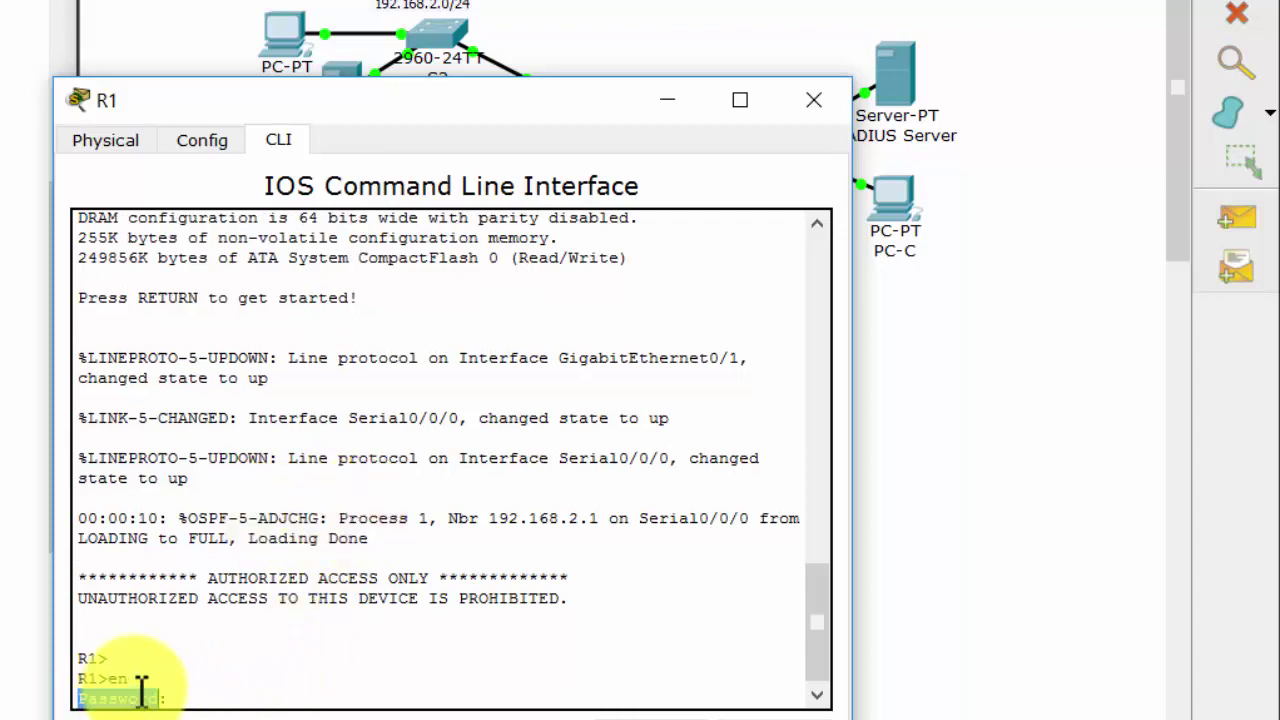
pyautogui.click(195, 142)
pyautogui.click(148, 460)
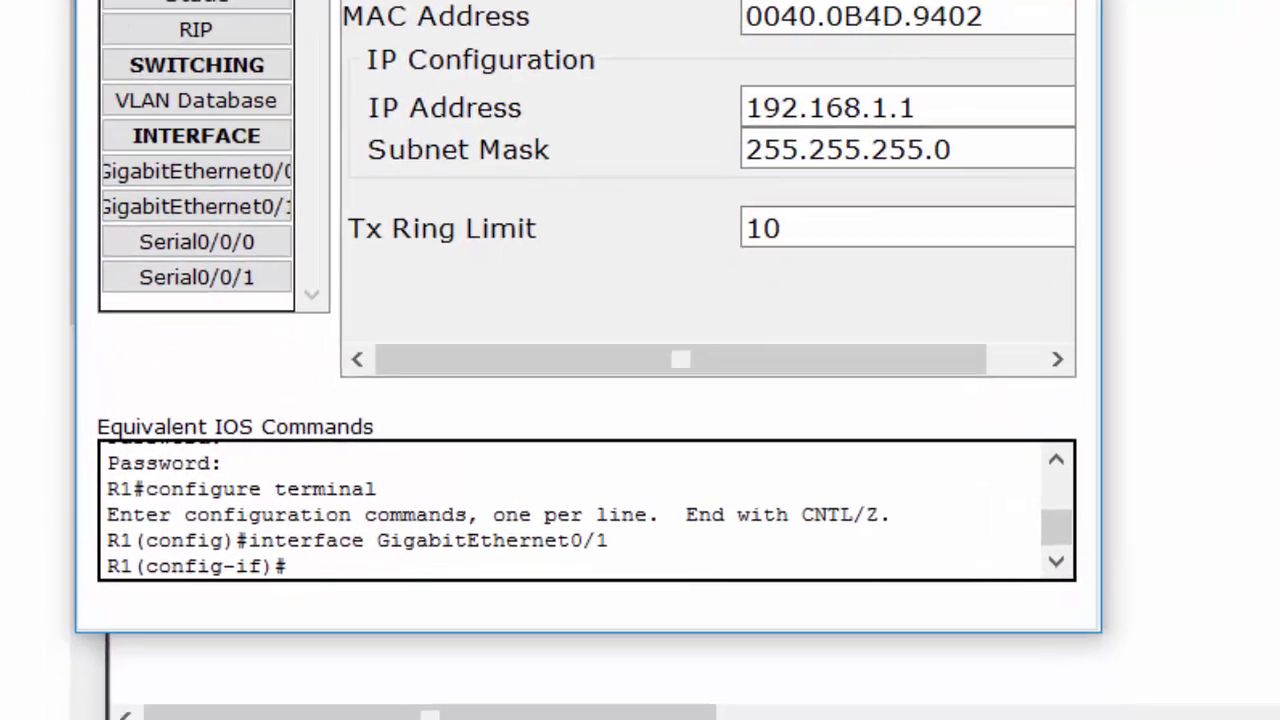
pyautogui.click(250, 5)
pyautogui.write('ex')
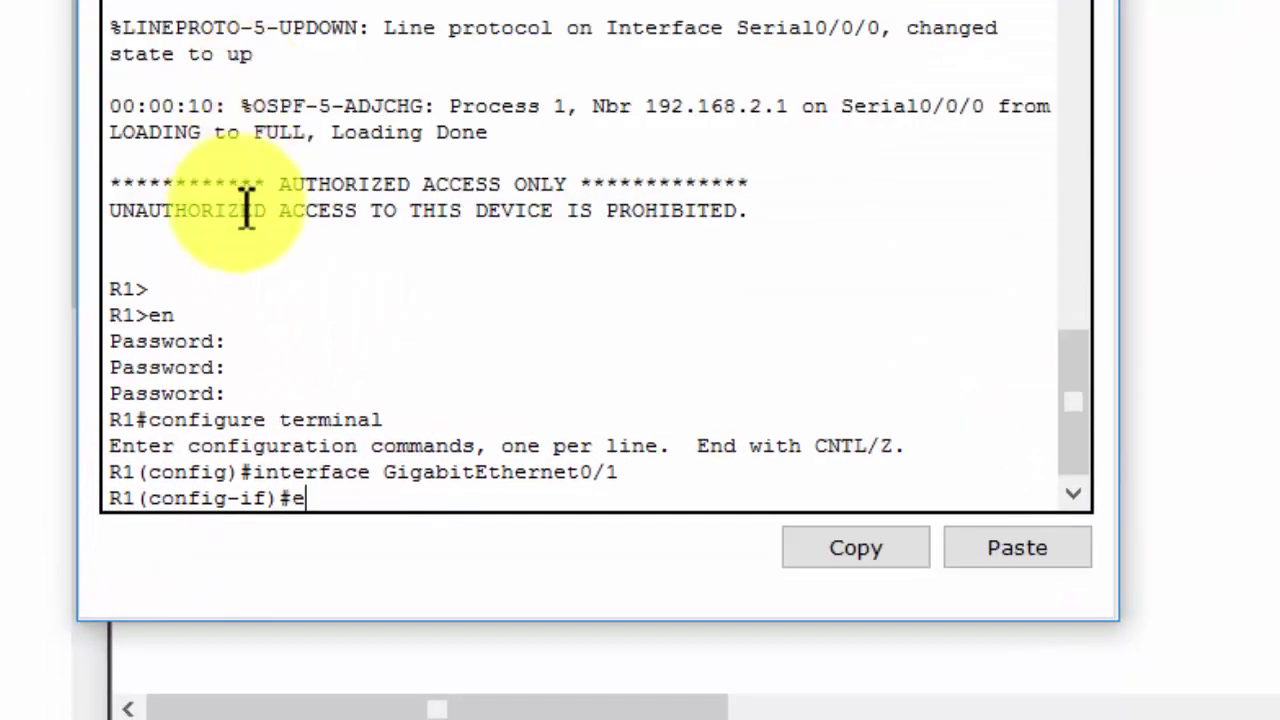
pyautogui.press('Return')
pyautogui.press('Return')
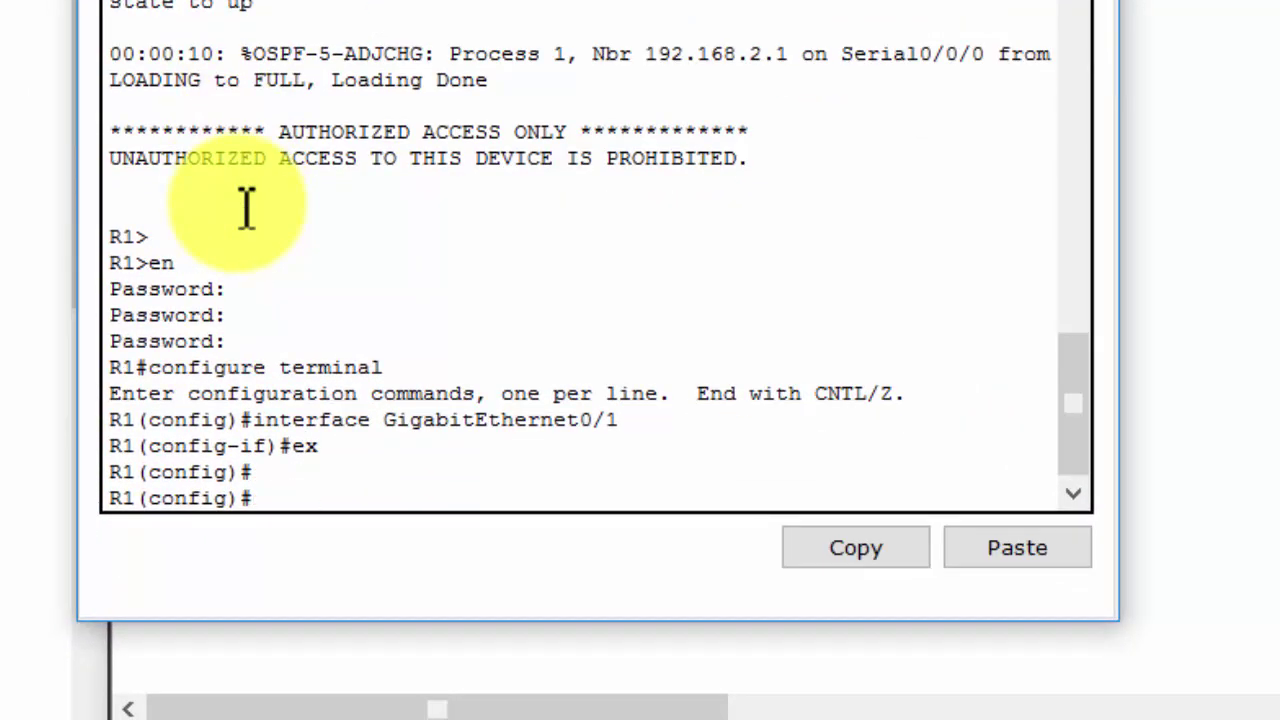
# Create local username Admin1 protected by a secret password
pyautogui.write('user')
pyautogui.press('Tab')
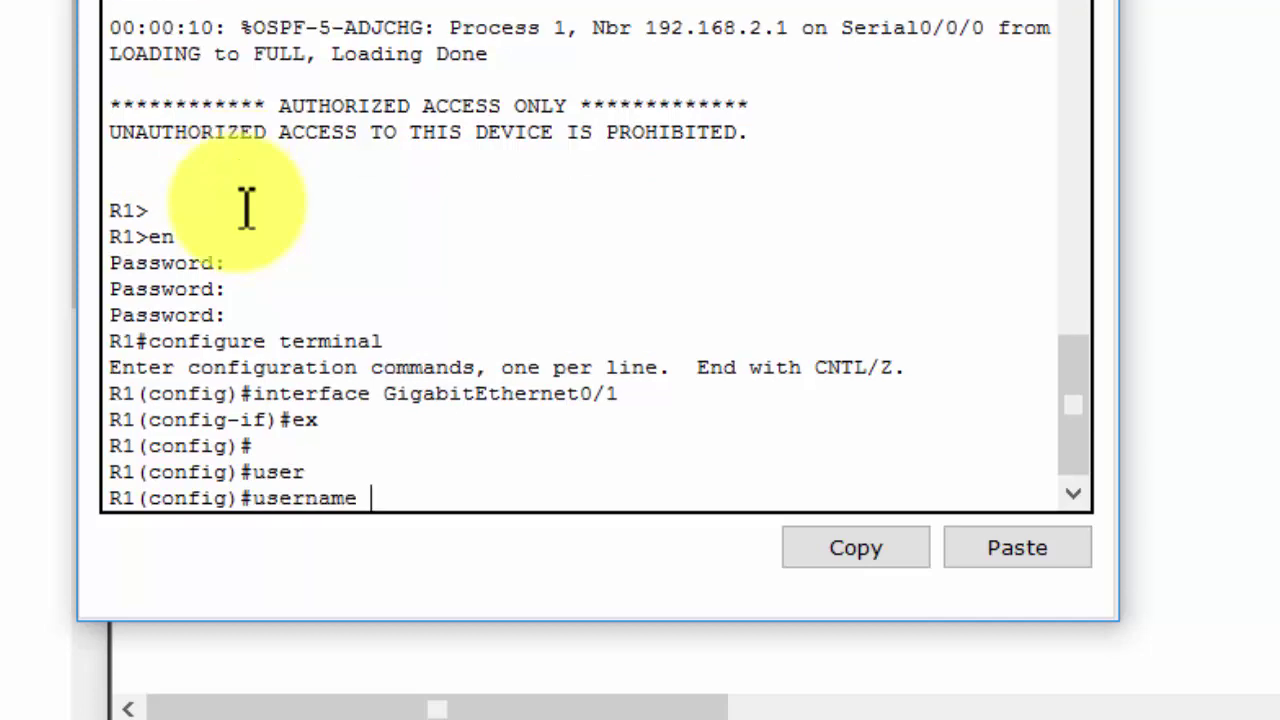
pyautogui.write('Admin1')
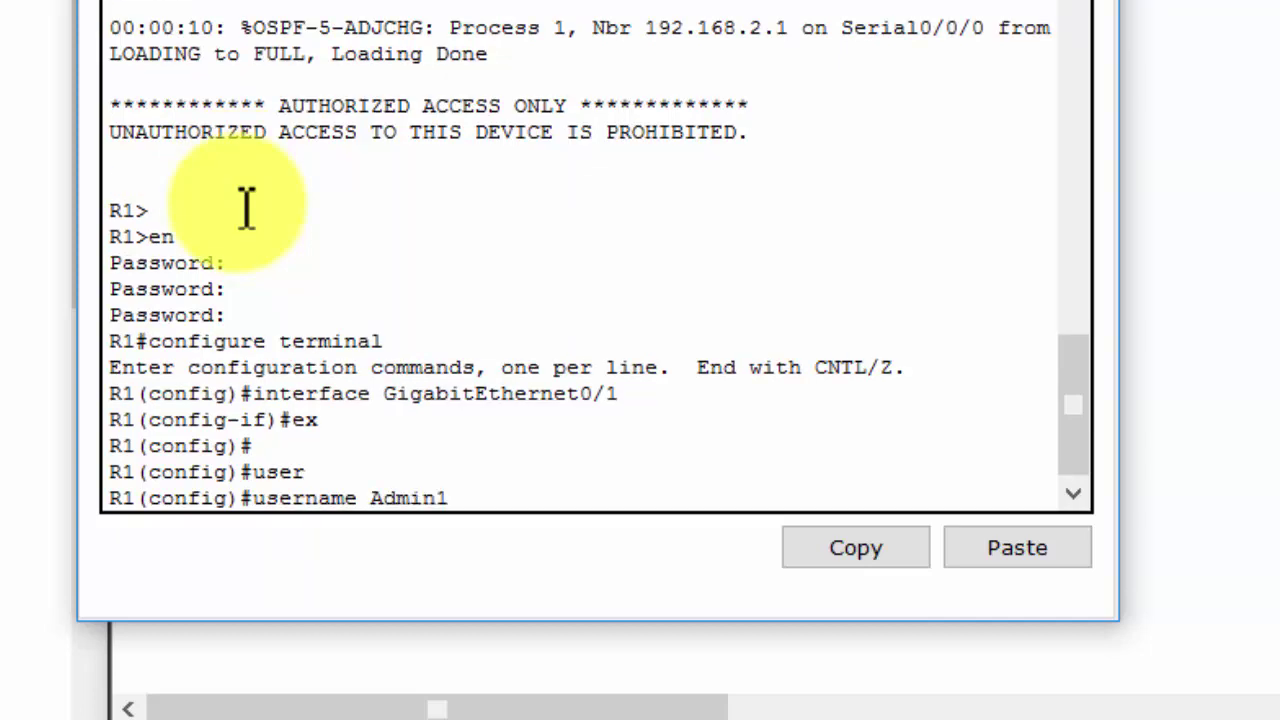
pyautogui.write(' sec')
pyautogui.press('Tab')
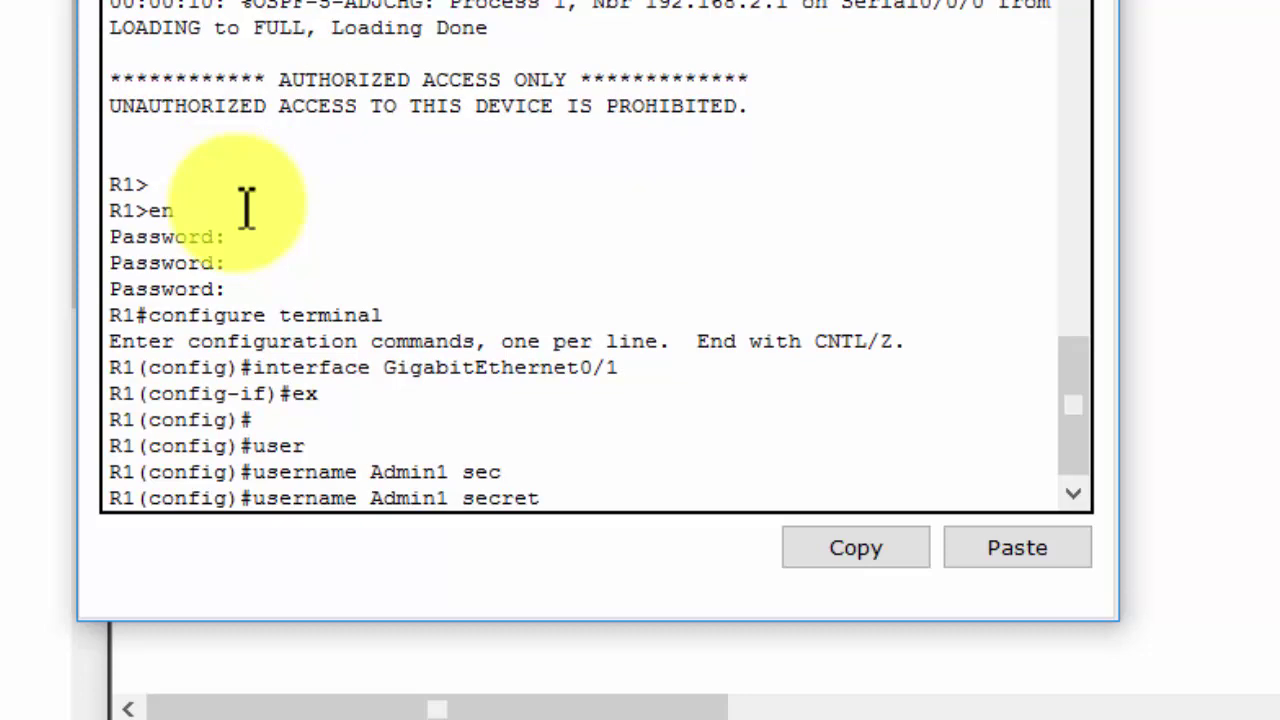
pyautogui.write('admin1pa55')
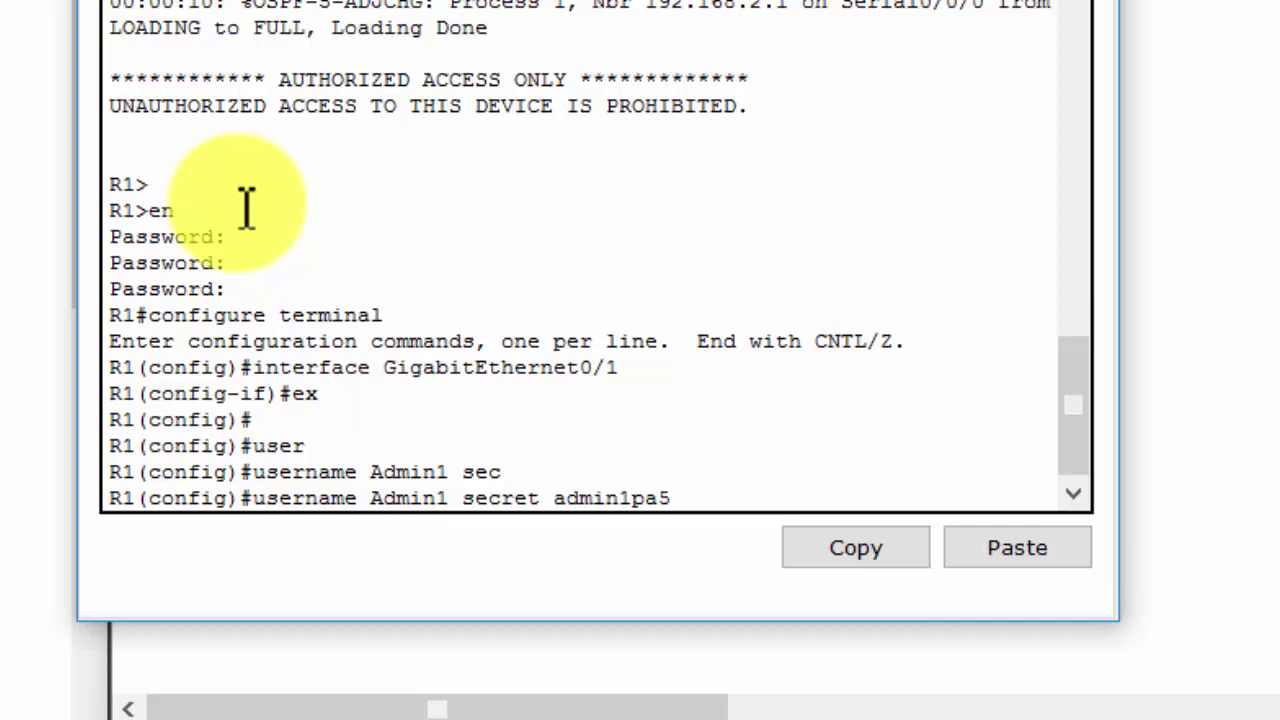
pyautogui.press('Return')
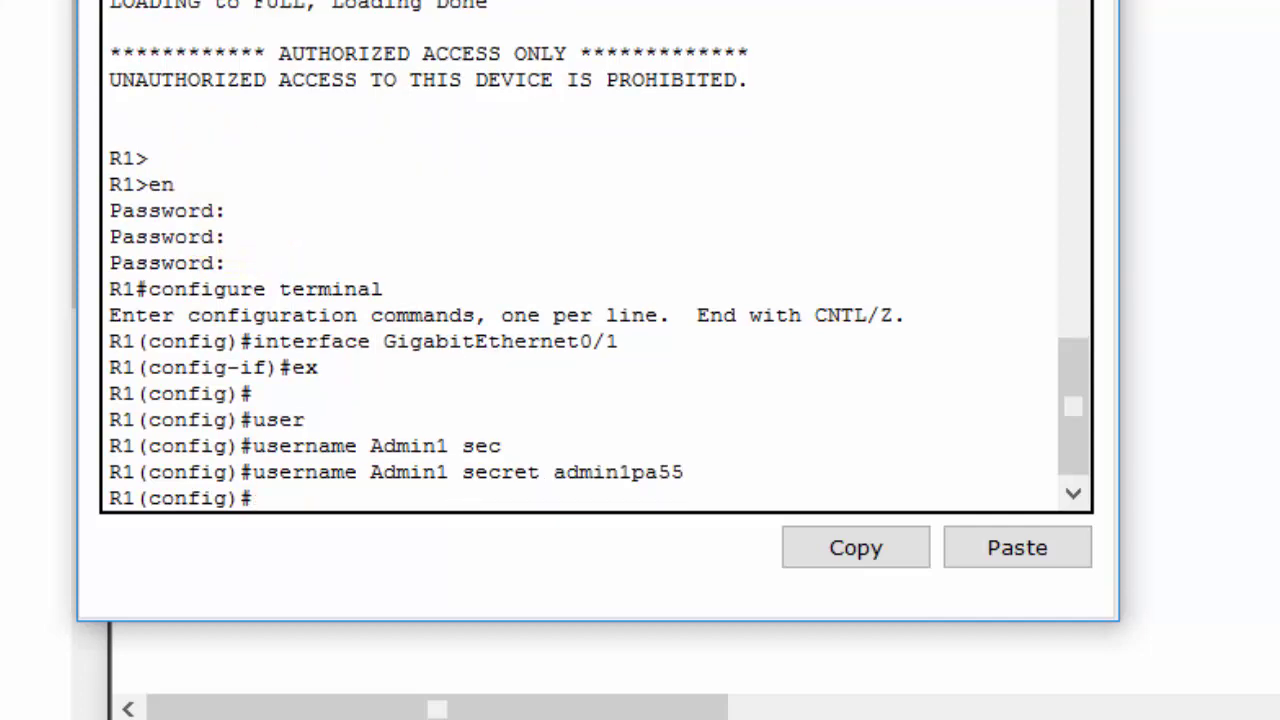
pyautogui.hotkey('alt', 'Tab')
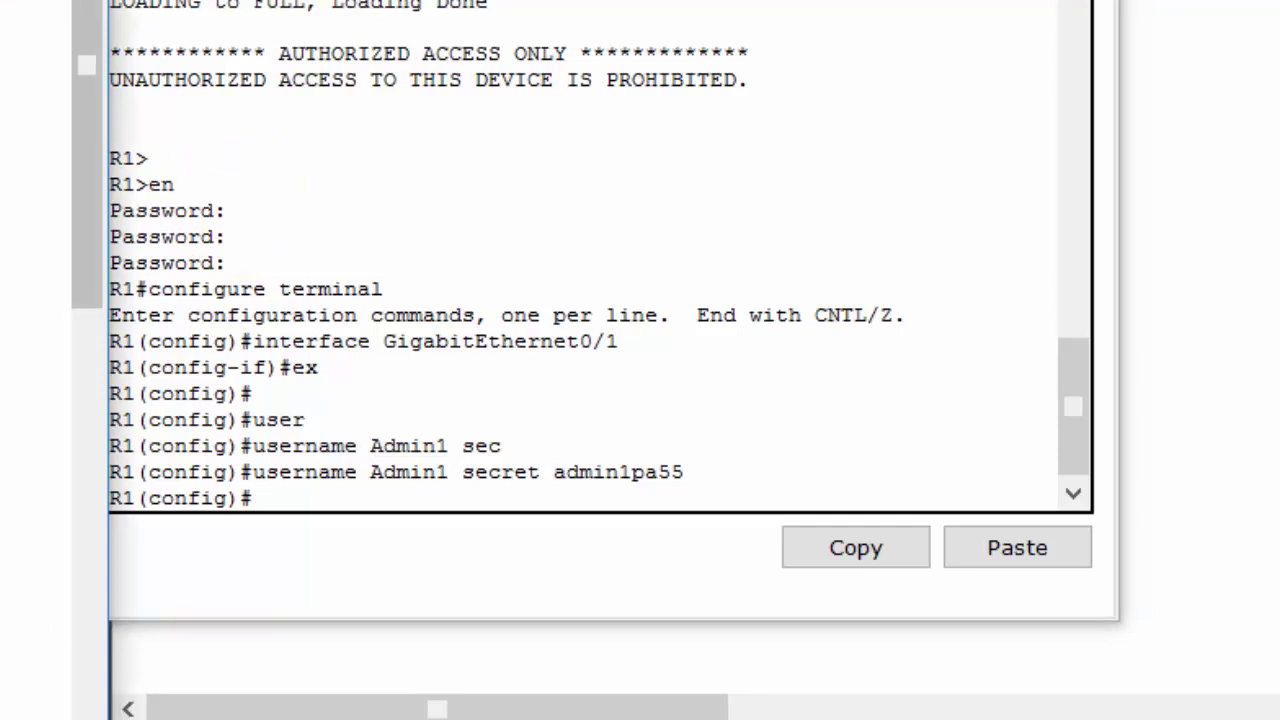
# Run 'aaa new-model' and 'aaa authentication login default local' on R1
pyautogui.click(363, 491)
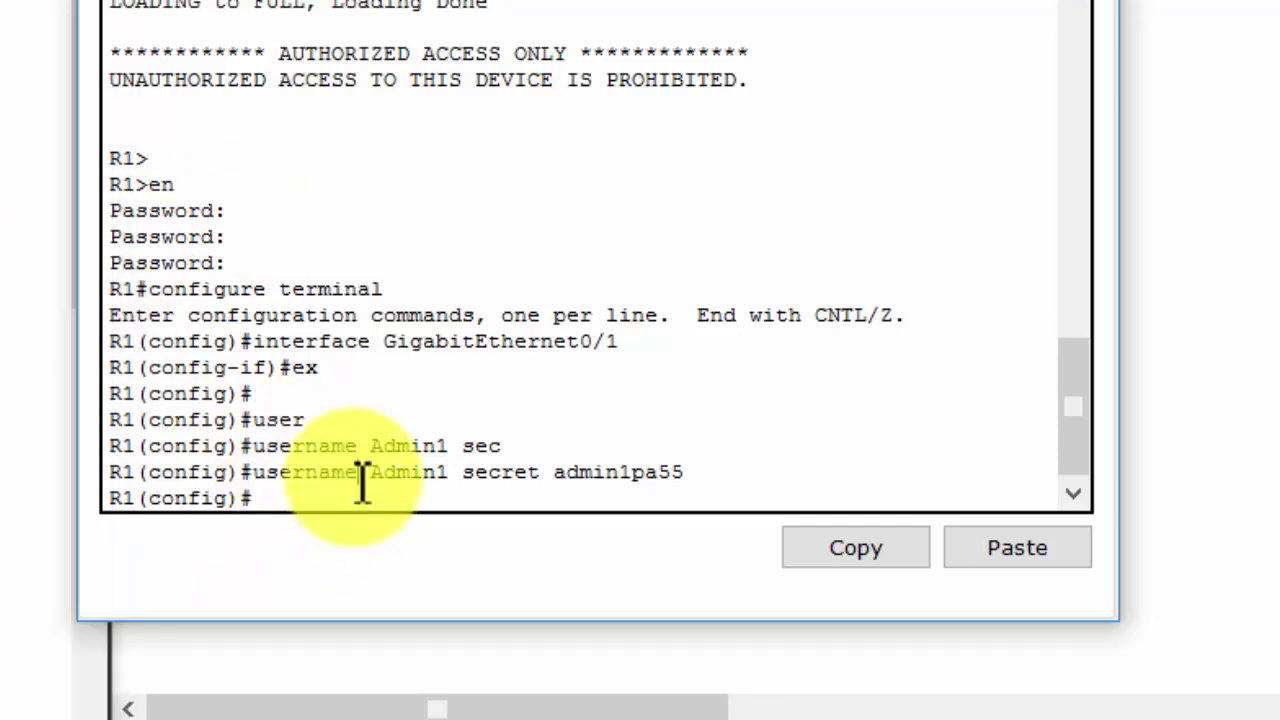
pyautogui.write('aaa new')
pyautogui.press('Tab')
pyautogui.press('Return')
pyautogui.write('aaa')
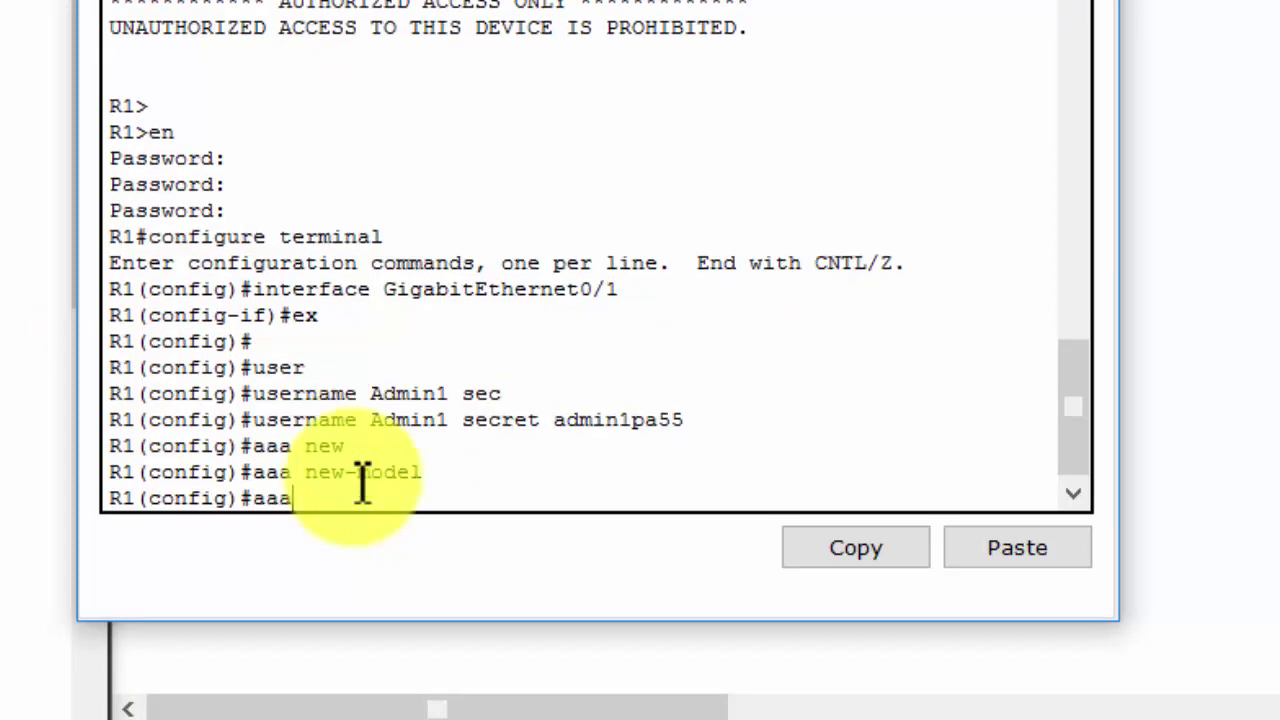
pyautogui.write(' authen')
pyautogui.press('Tab')
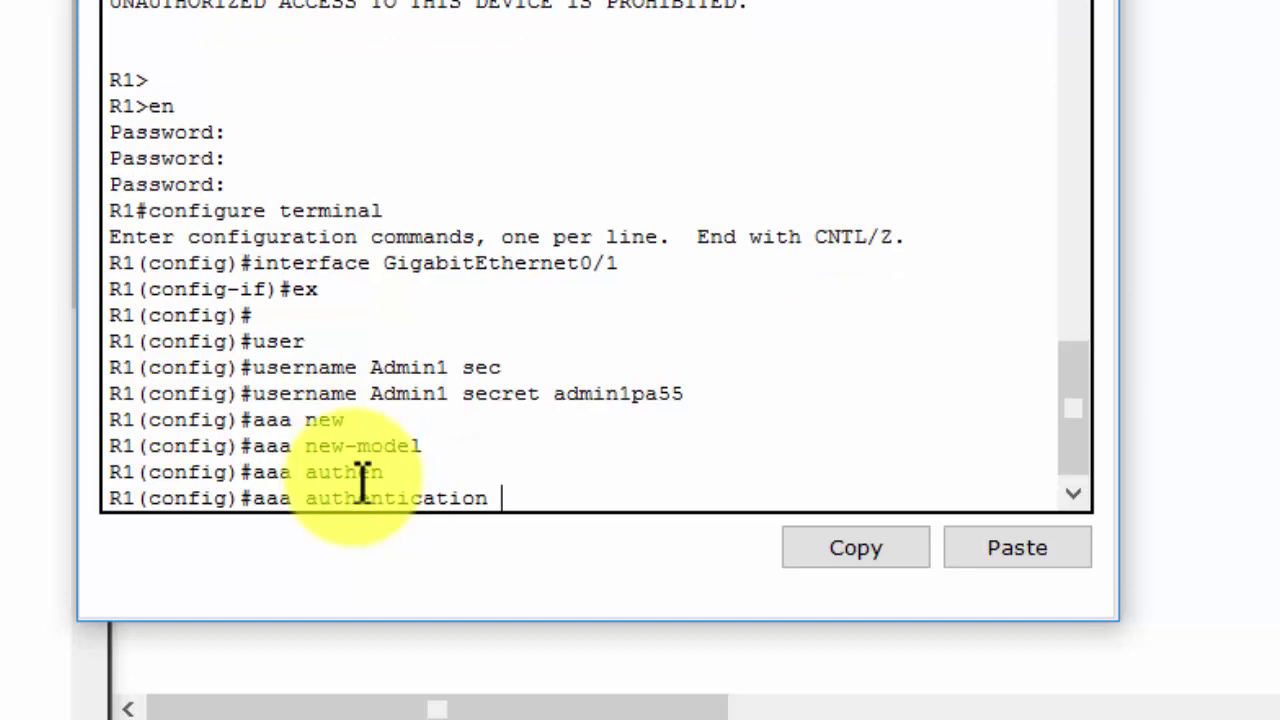
pyautogui.write('?')
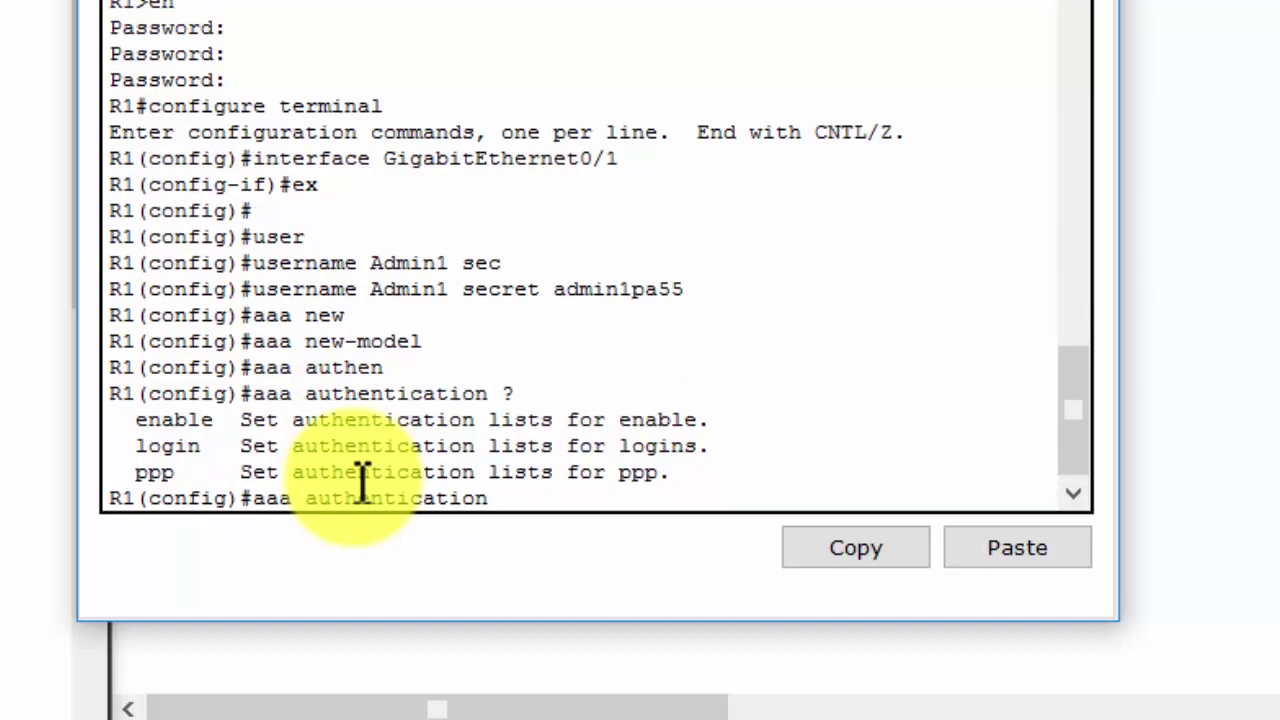
pyautogui.write('log')
pyautogui.press('Tab')
pyautogui.write('?')
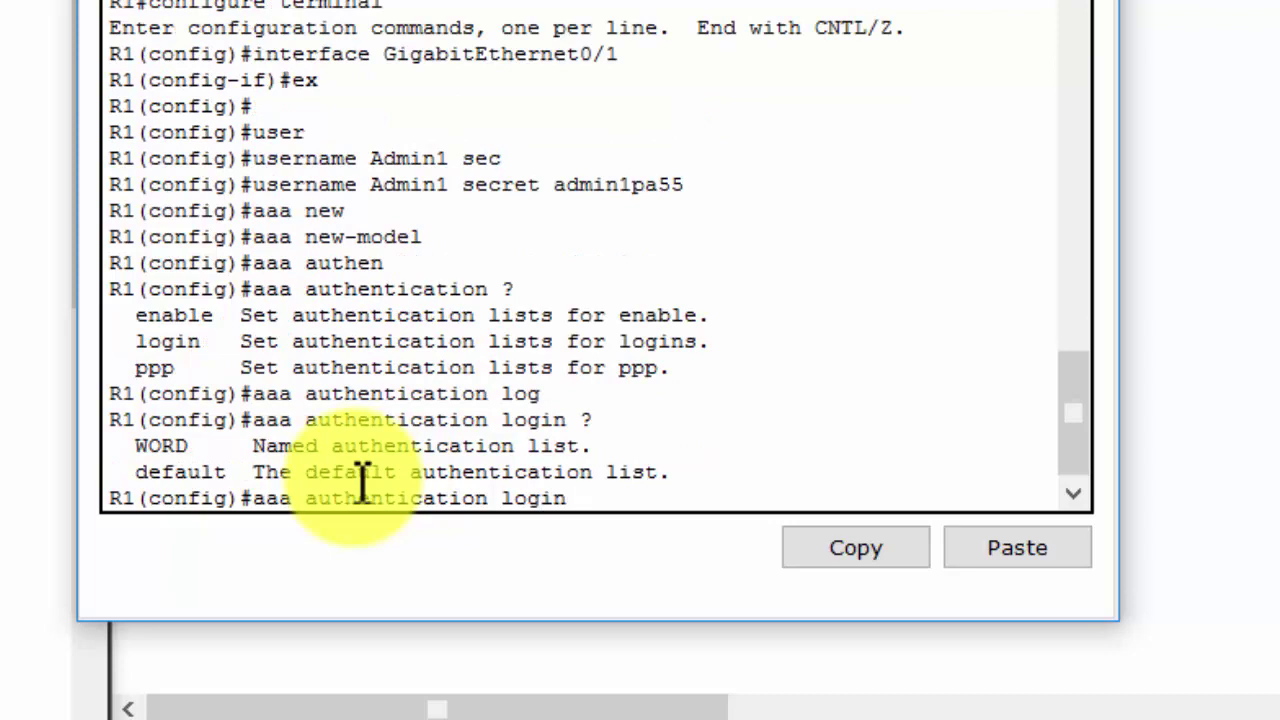
pyautogui.write('def')
pyautogui.press('Tab')
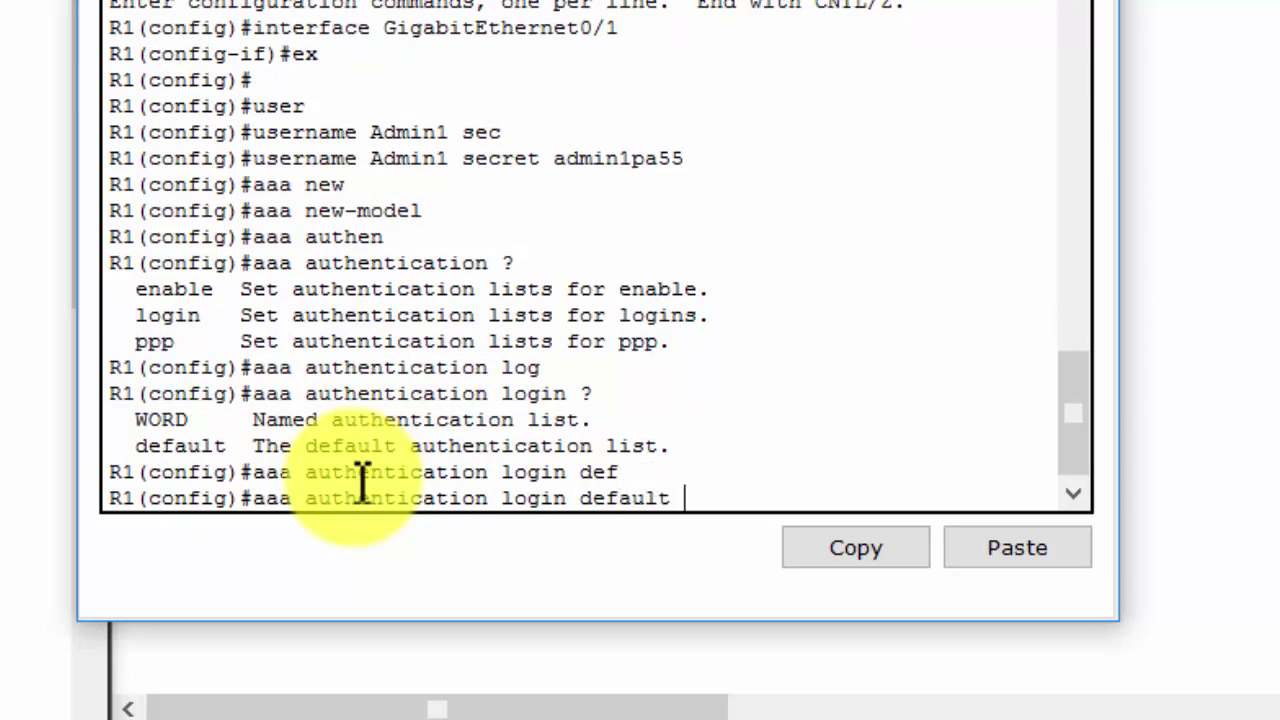
pyautogui.write('?')
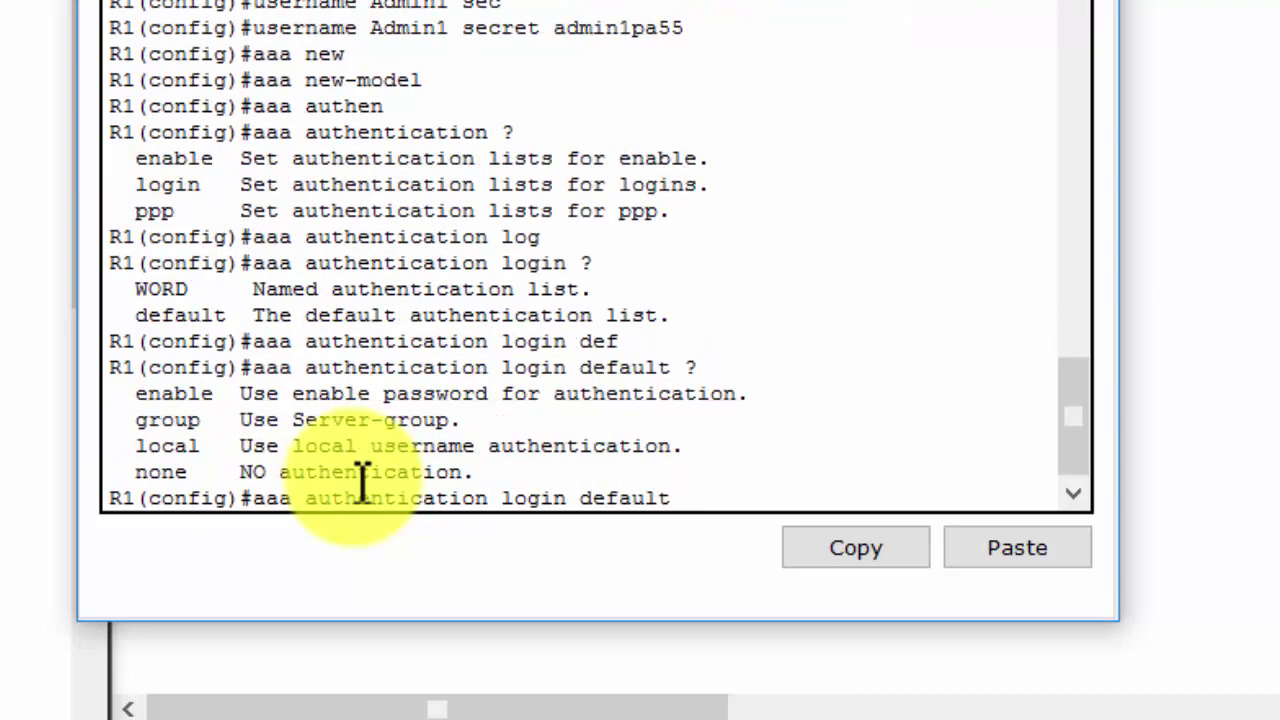
pyautogui.write('lo')
pyautogui.press('Tab')
pyautogui.press('Return')
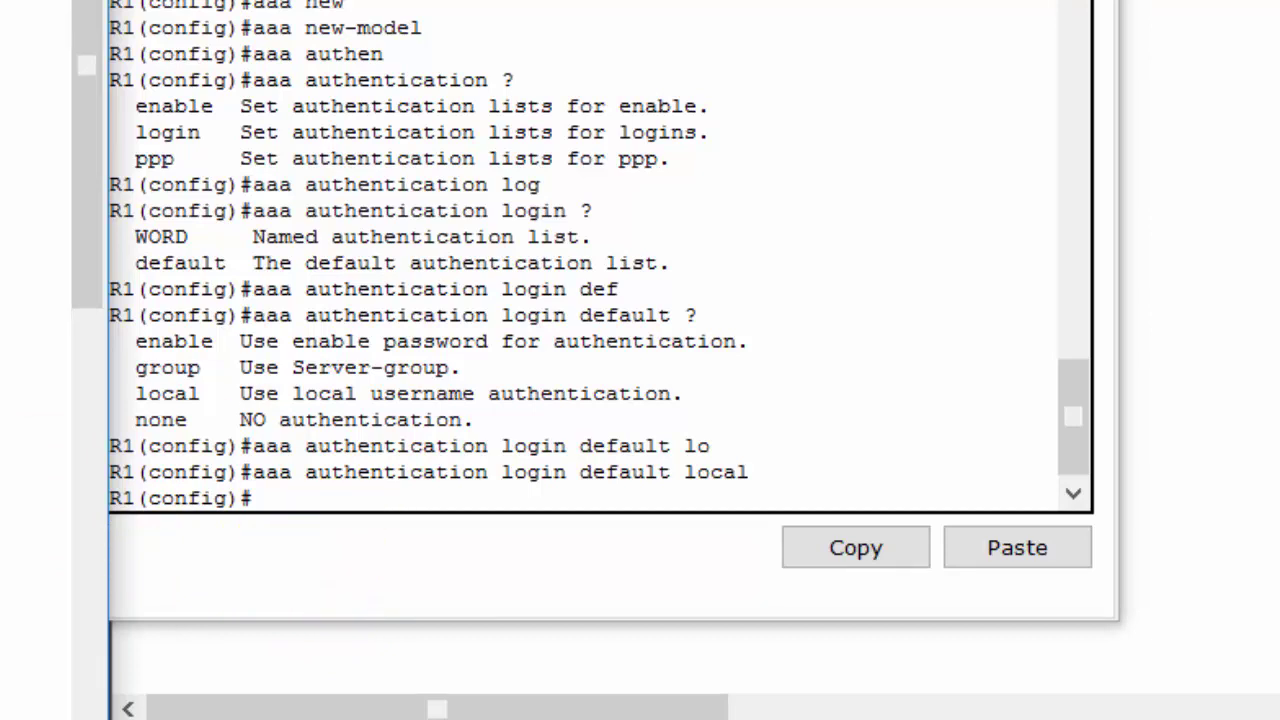
# Apply 'login authentication default' under line console 0
pyautogui.click(405, 441)
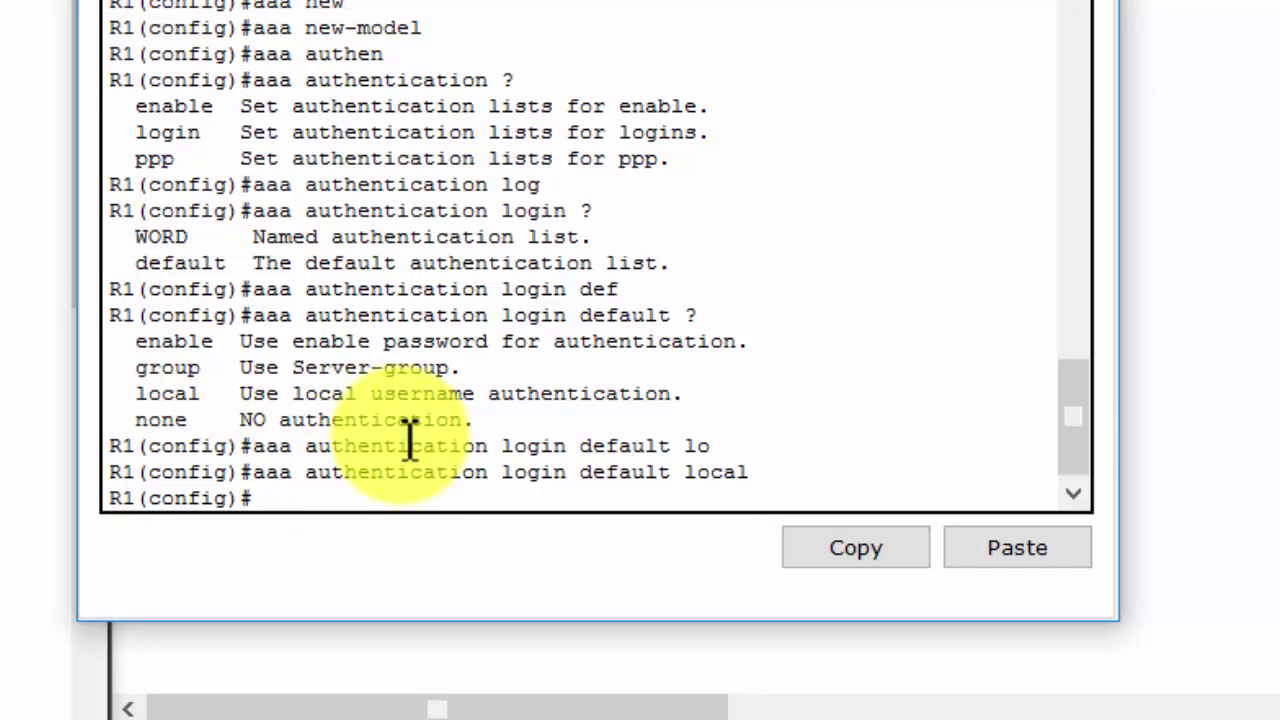
pyautogui.write('line con')
pyautogui.press('Tab')
pyautogui.write('0')
pyautogui.press('Return')
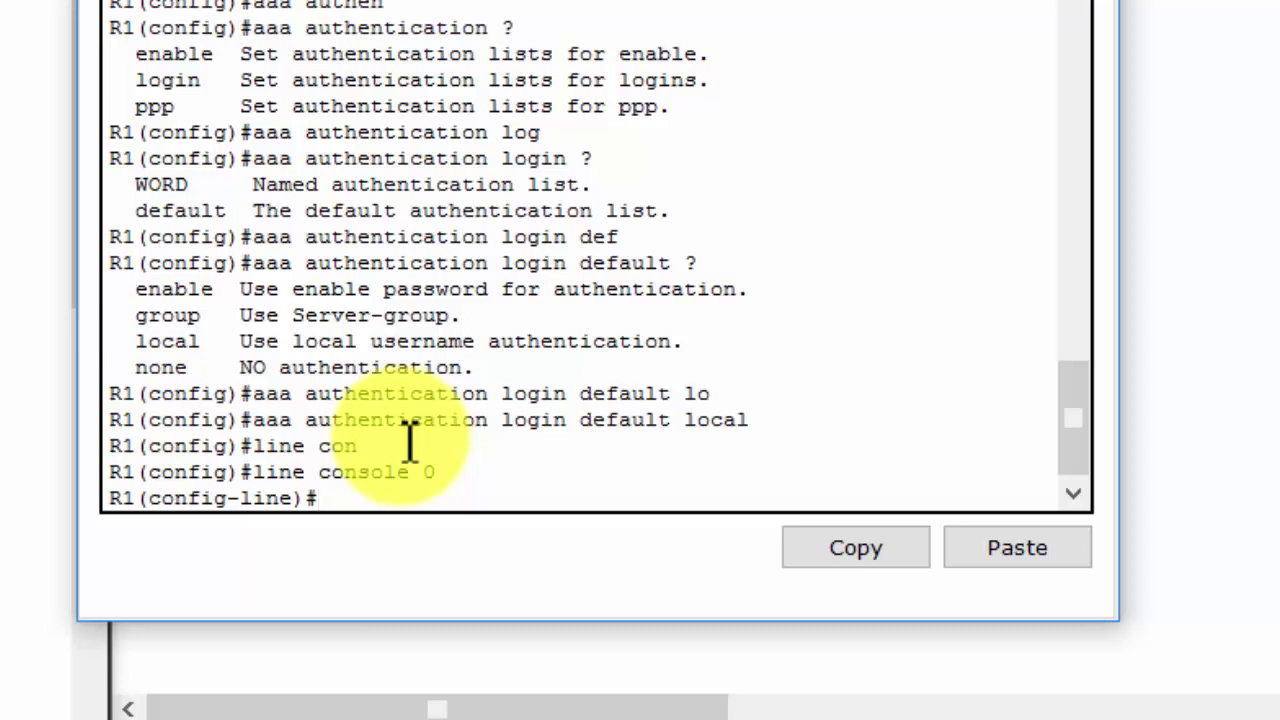
pyautogui.write('login authe')
pyautogui.press('Tab')
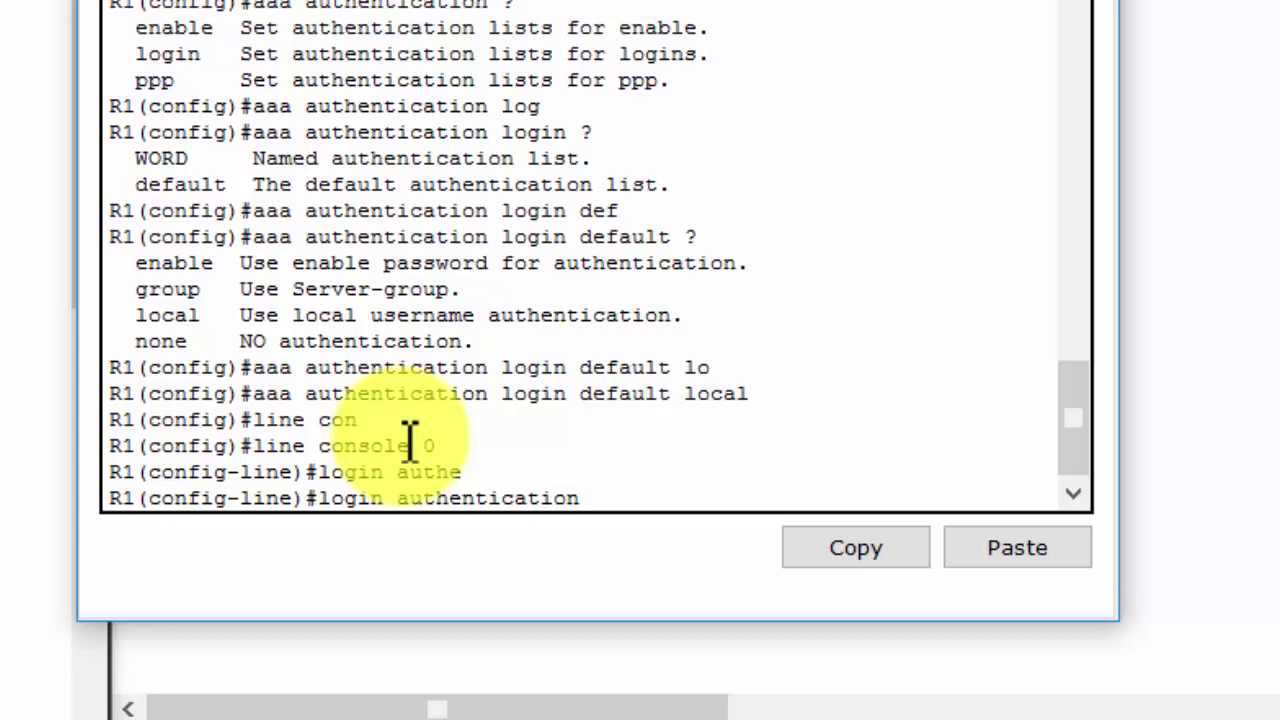
pyautogui.write('?')
pyautogui.write('de')
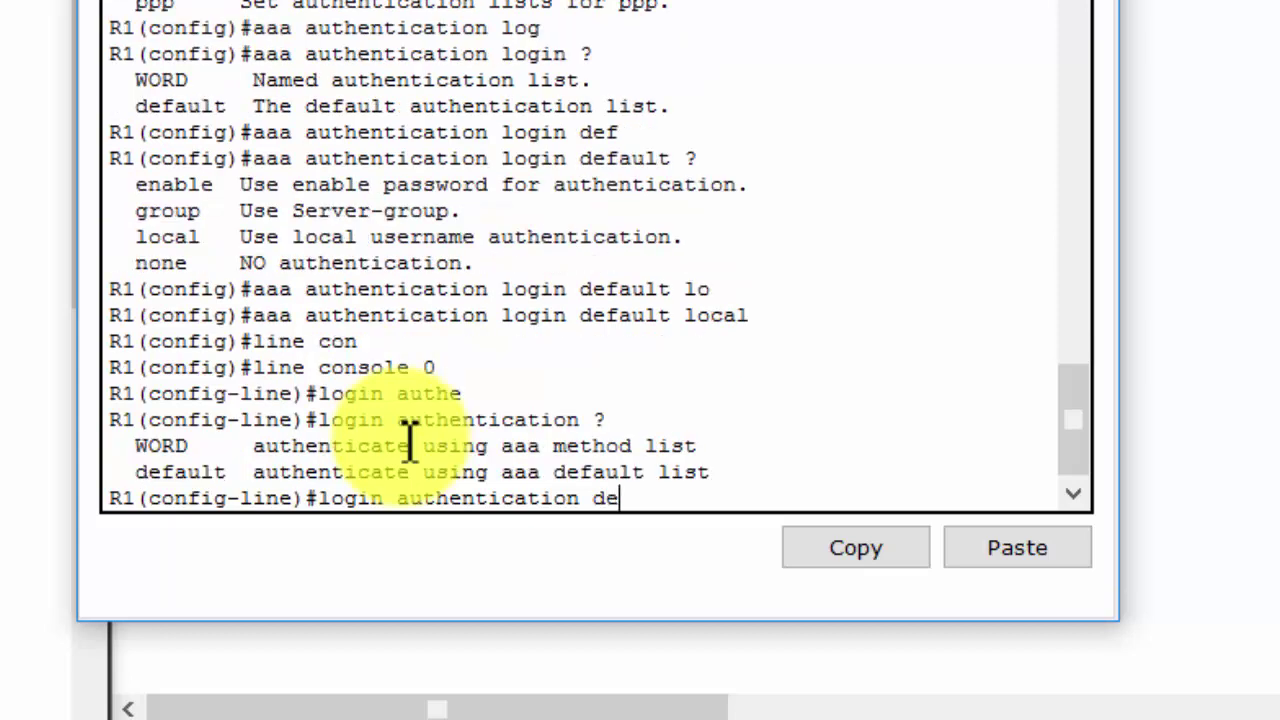
pyautogui.press('Tab')
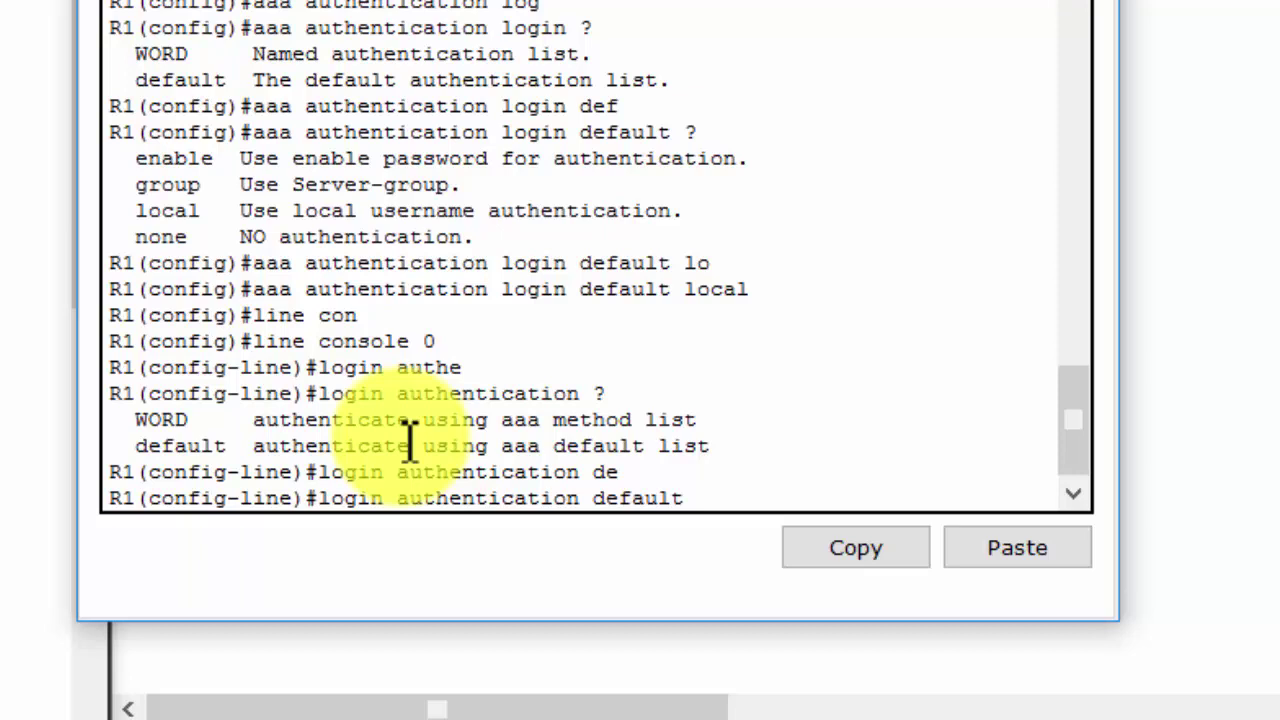
pyautogui.press('Return')
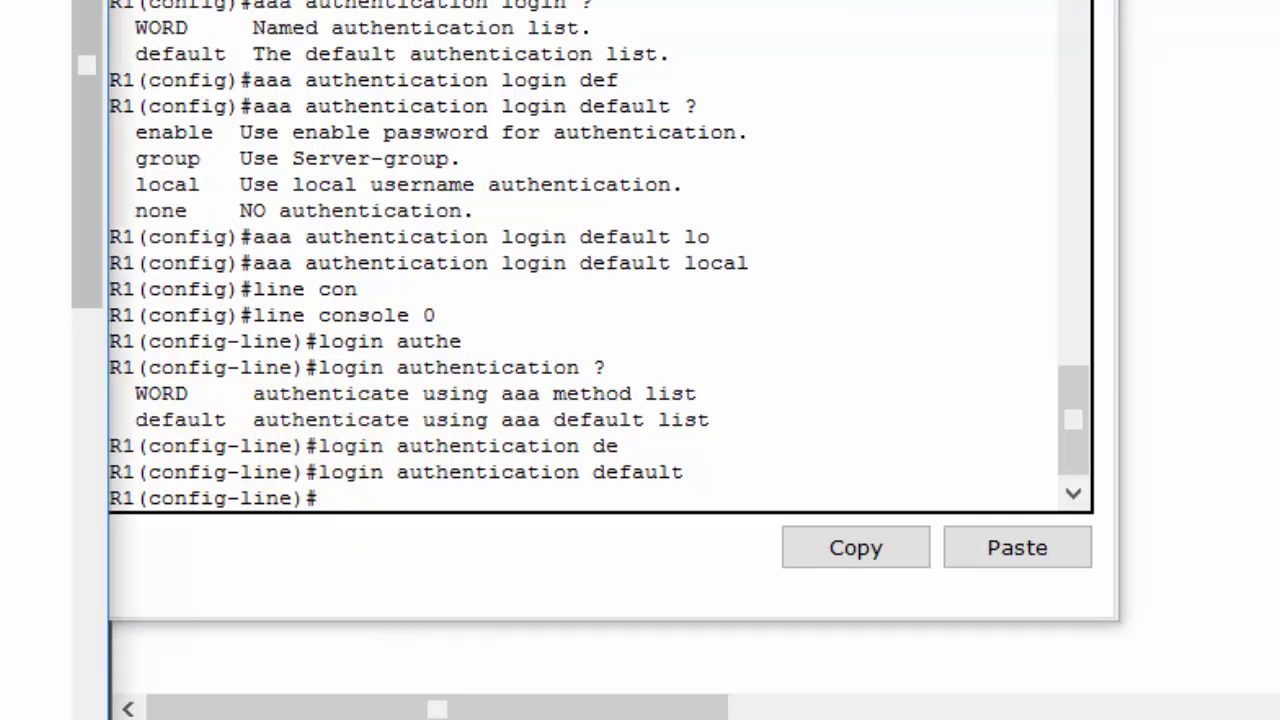
# Leave configuration mode and log out of R1's console session
pyautogui.click(310, 345)
pyautogui.hotkey('ctrl', 'z')
pyautogui.press('Return')
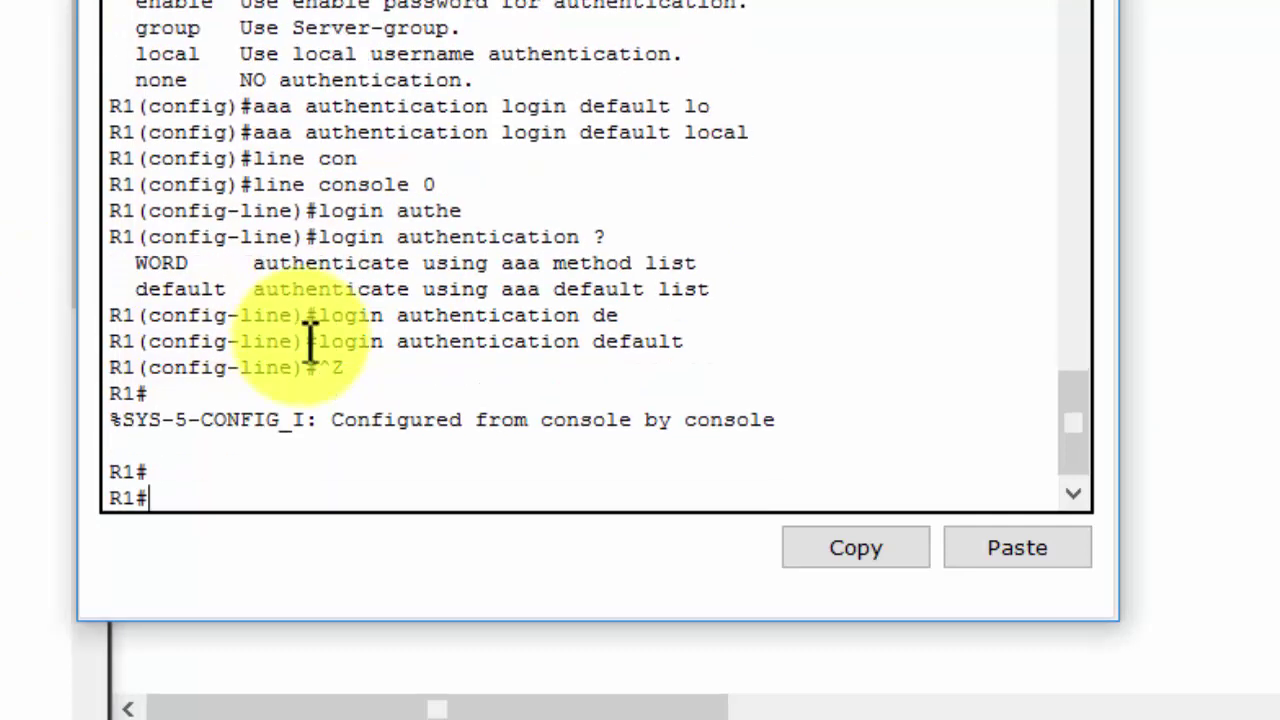
pyautogui.write('exit')
pyautogui.press('Return')
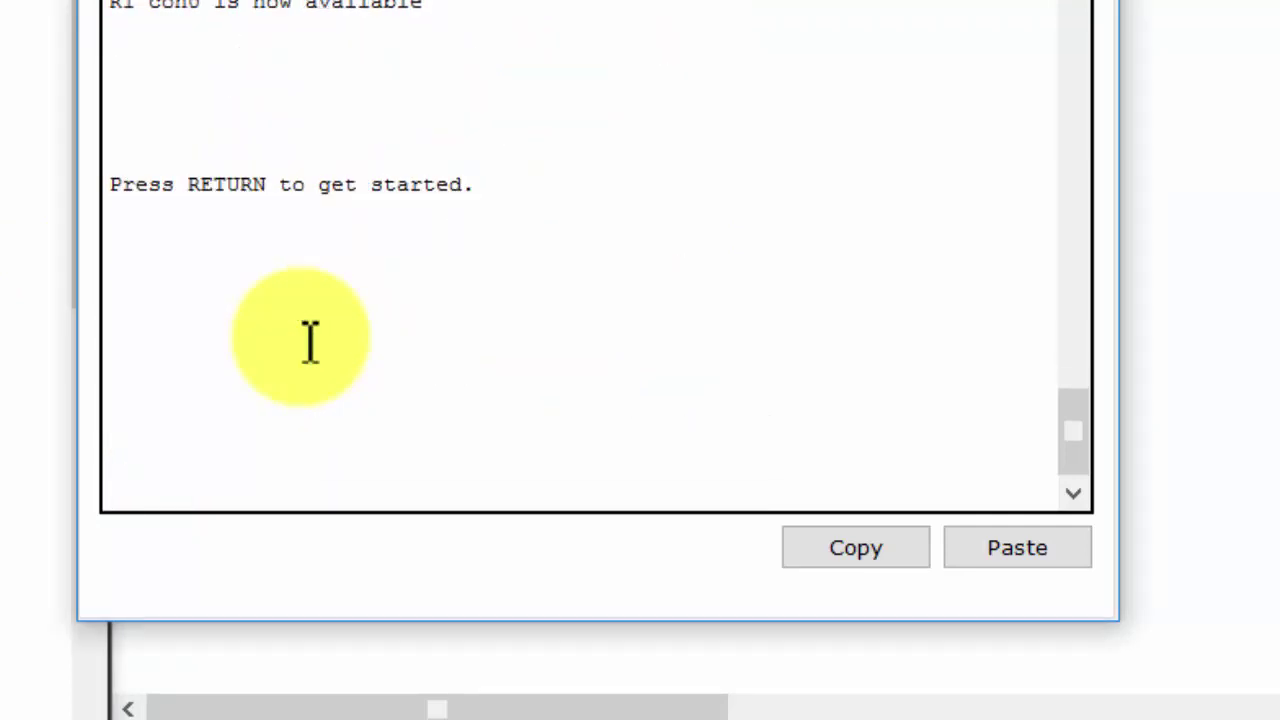
pyautogui.press('Return')
pyautogui.press('Return')
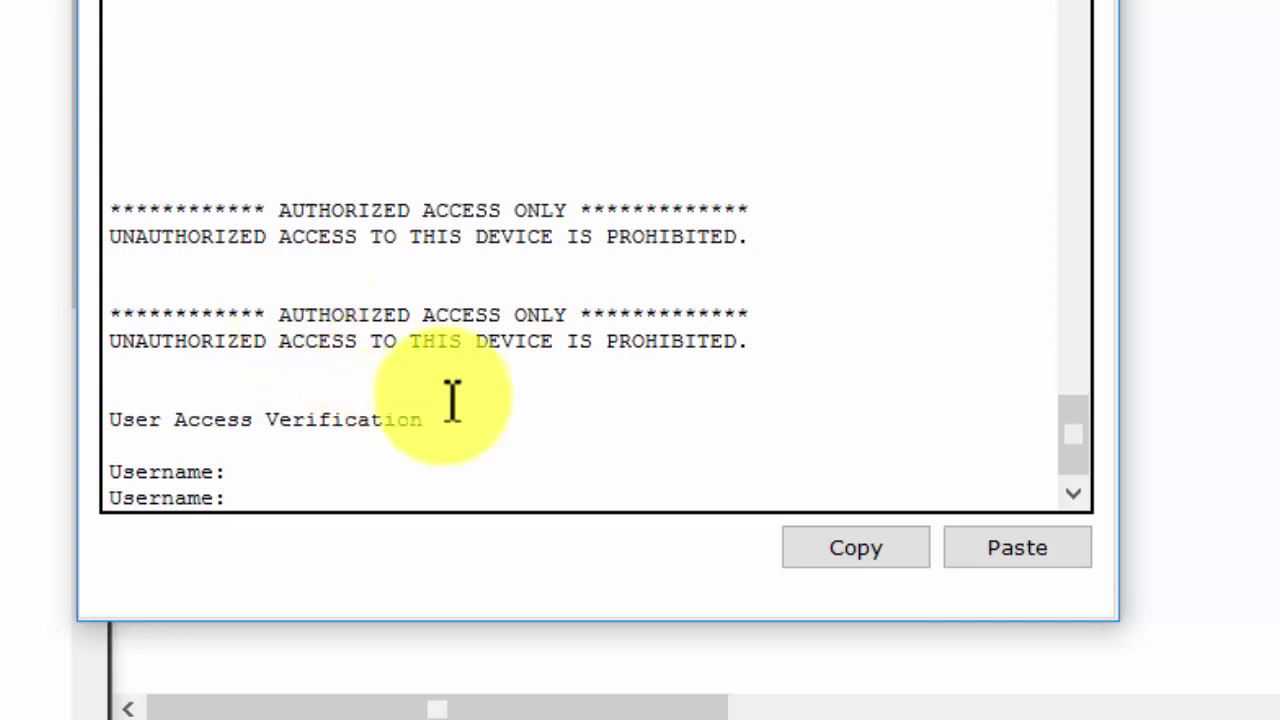
# Log back into the console as Admin1 with its password
pyautogui.moveTo(437, 421); pyautogui.dragTo(103, 434)
pyautogui.click(263, 476)
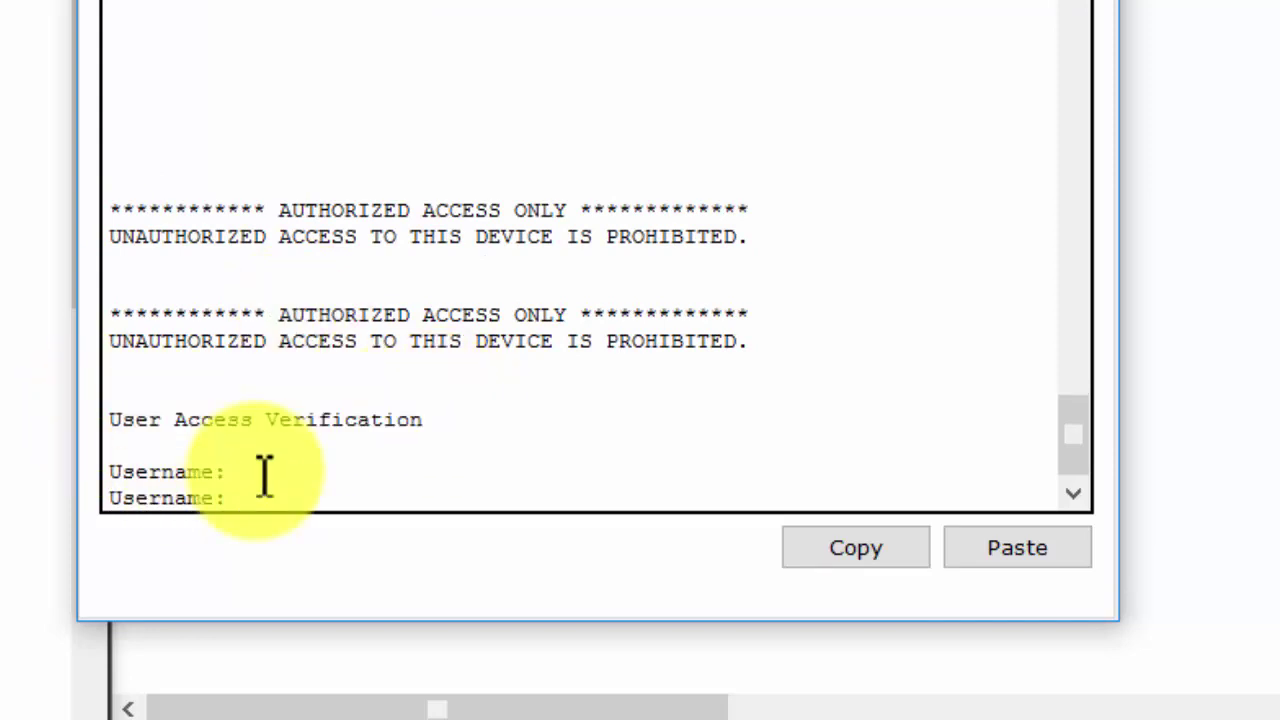
pyautogui.write('a')
pyautogui.press('BackSpace')
pyautogui.write('Adim')
pyautogui.press('BackSpace')
pyautogui.press('BackSpace')
pyautogui.write('min1')
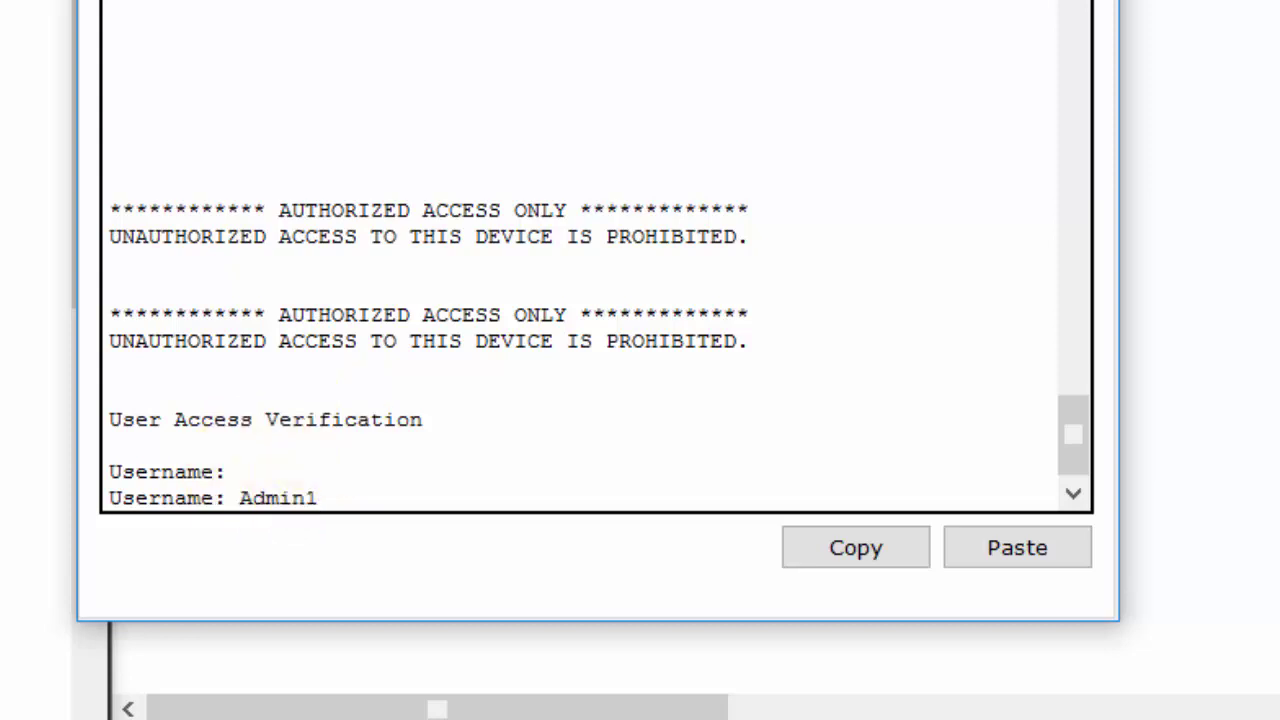
pyautogui.press('Return')
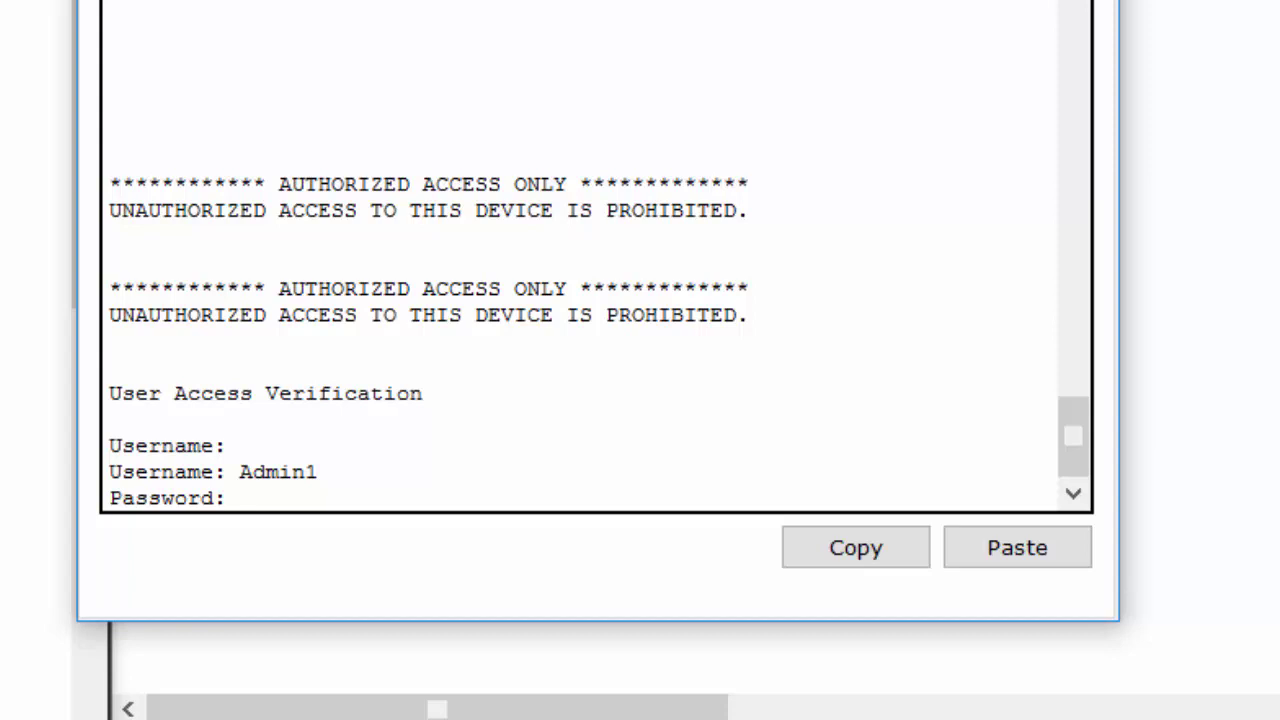
pyautogui.press('Return')
# Enter privileged mode with the enable password and go to global configuration
pyautogui.write('en')
pyautogui.press('Return')
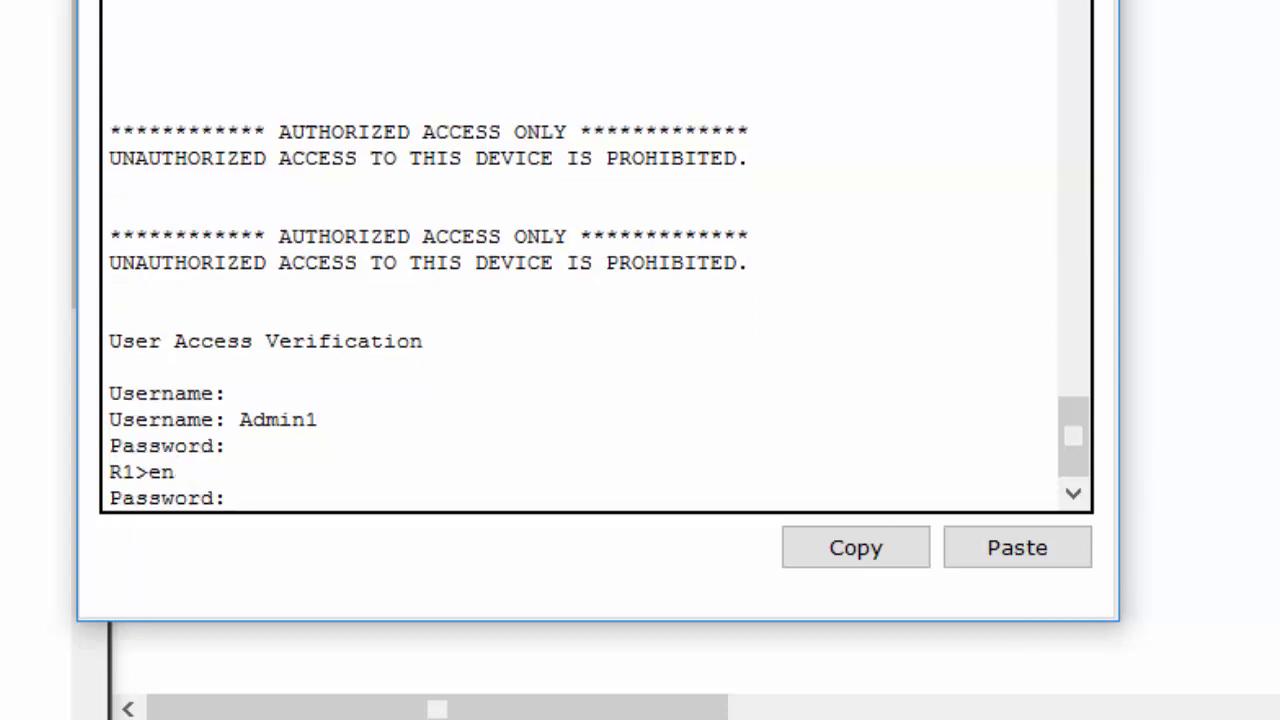
pyautogui.press('Return')
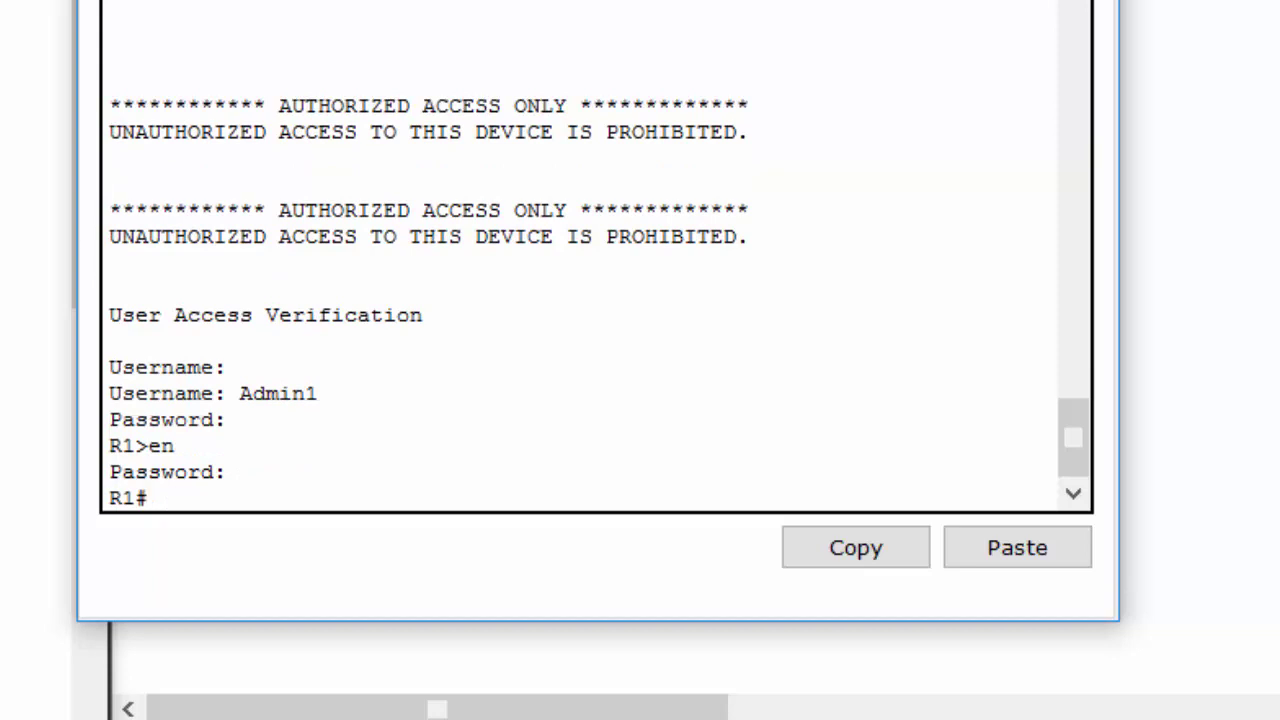
pyautogui.write('conf')
pyautogui.press('Return')
pyautogui.press('Return')
pyautogui.press('Return')
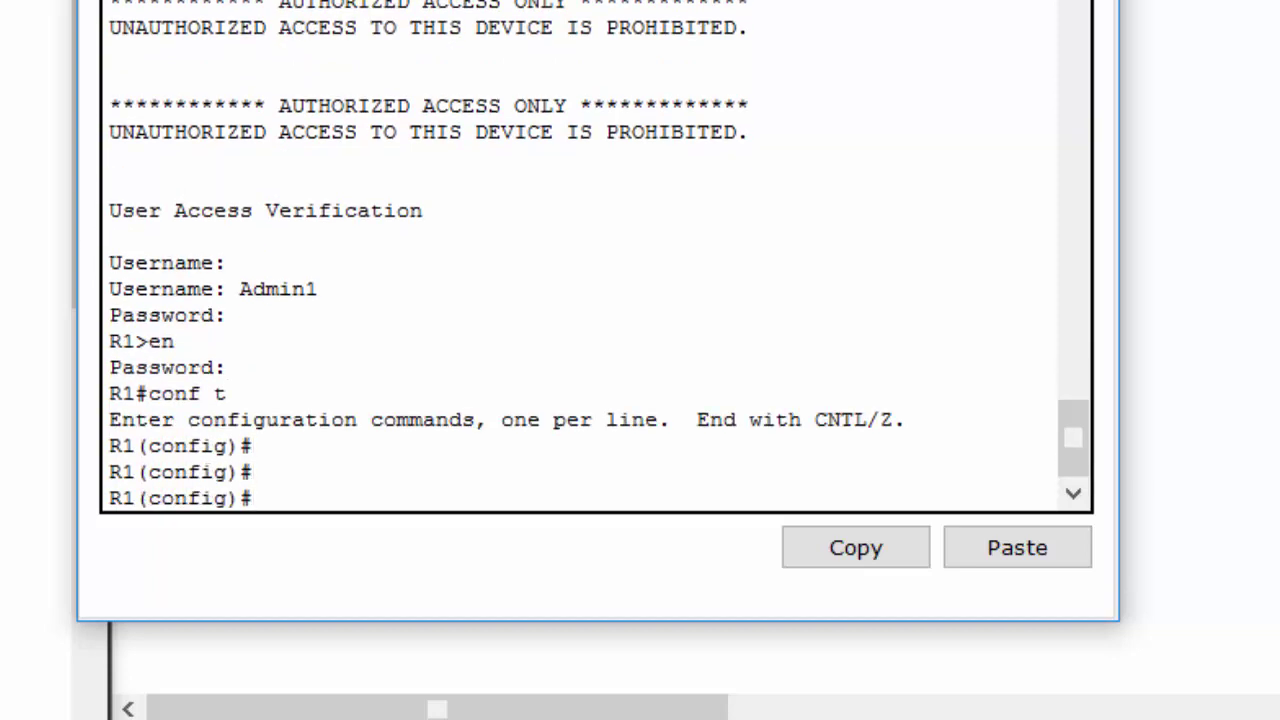
# Set R1's ip domain-name to ccnasecurity.com
pyautogui.hotkey('alt', 'Tab')
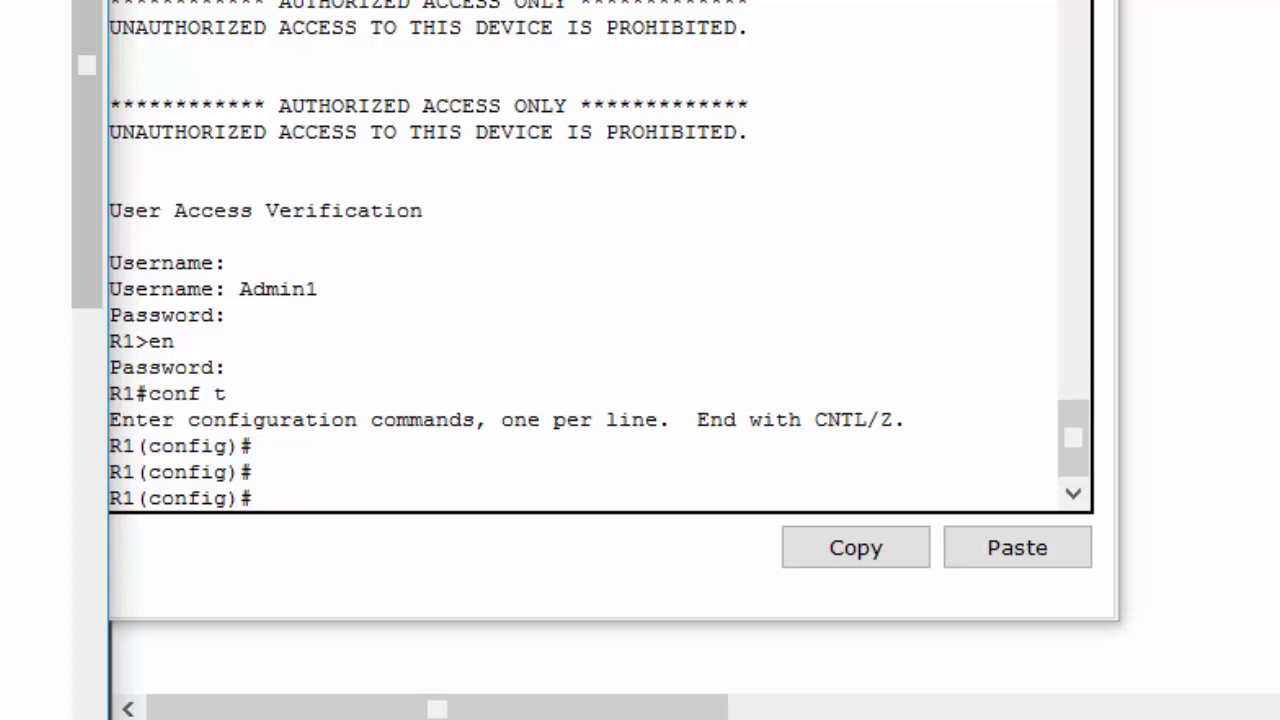
pyautogui.click(397, 494)
pyautogui.write('ip d')
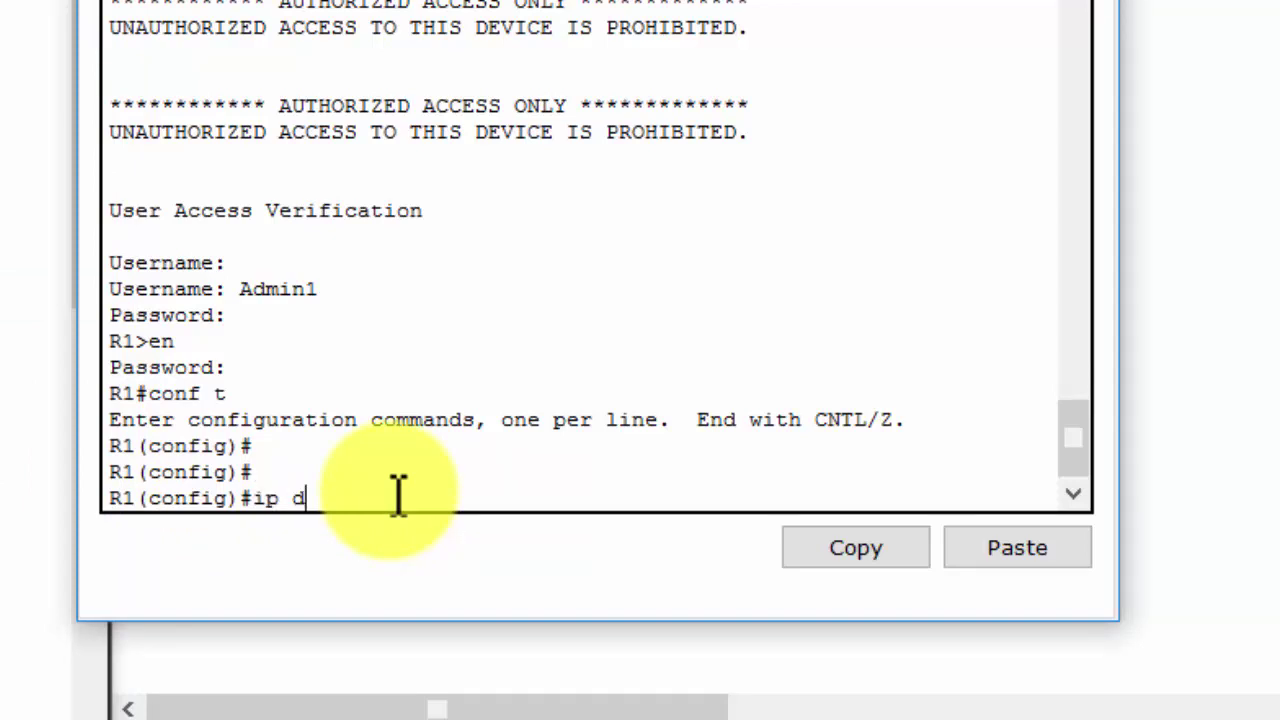
pyautogui.write('omain-na')
pyautogui.press('Tab')
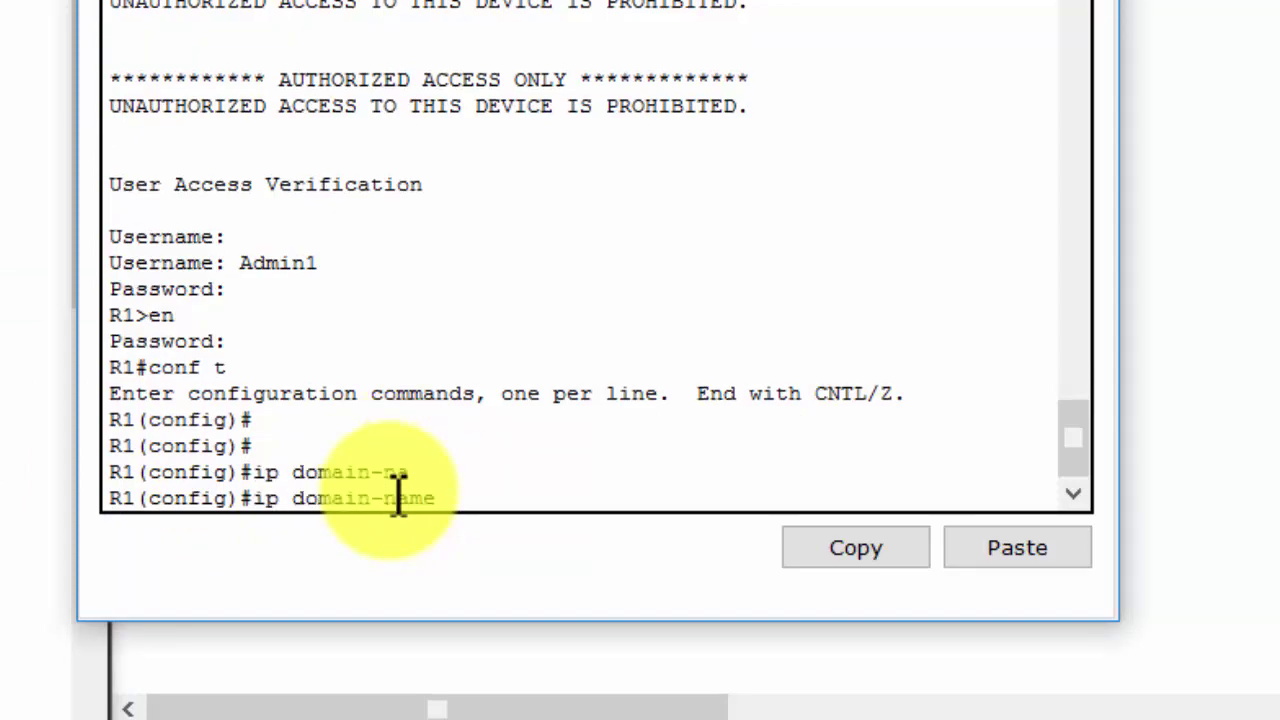
pyautogui.click(976, 556)
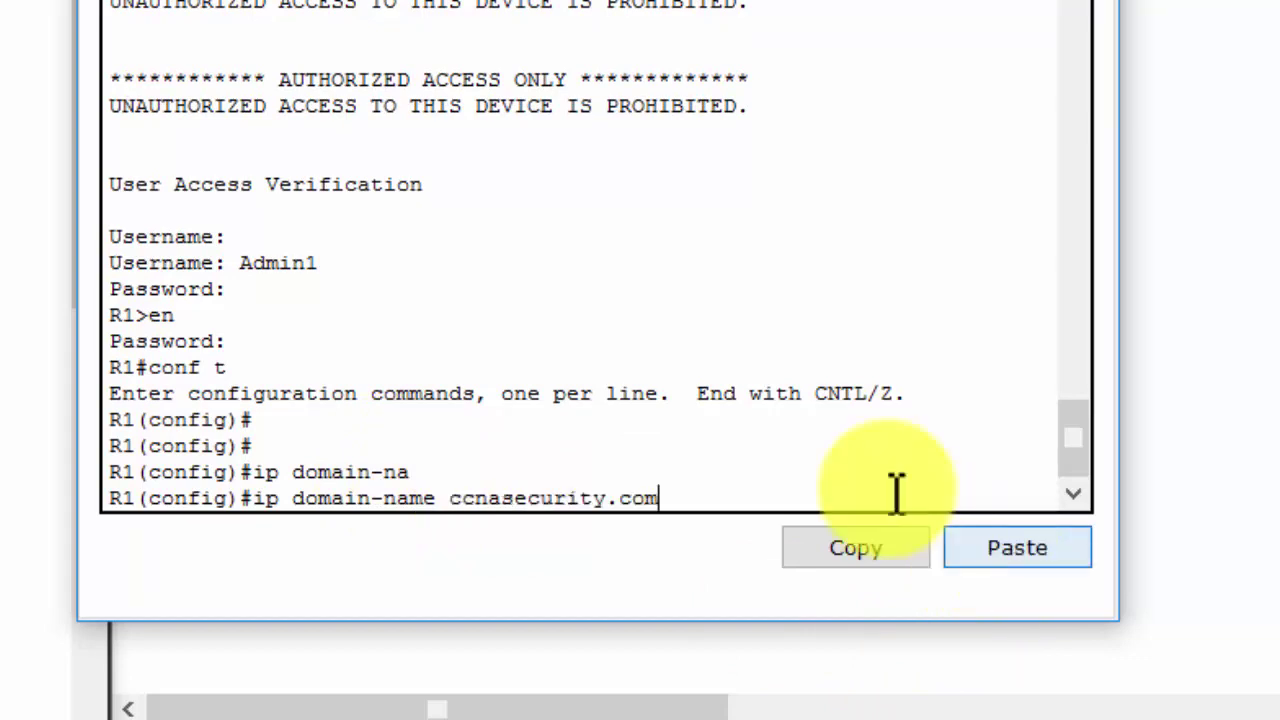
pyautogui.press('Return')
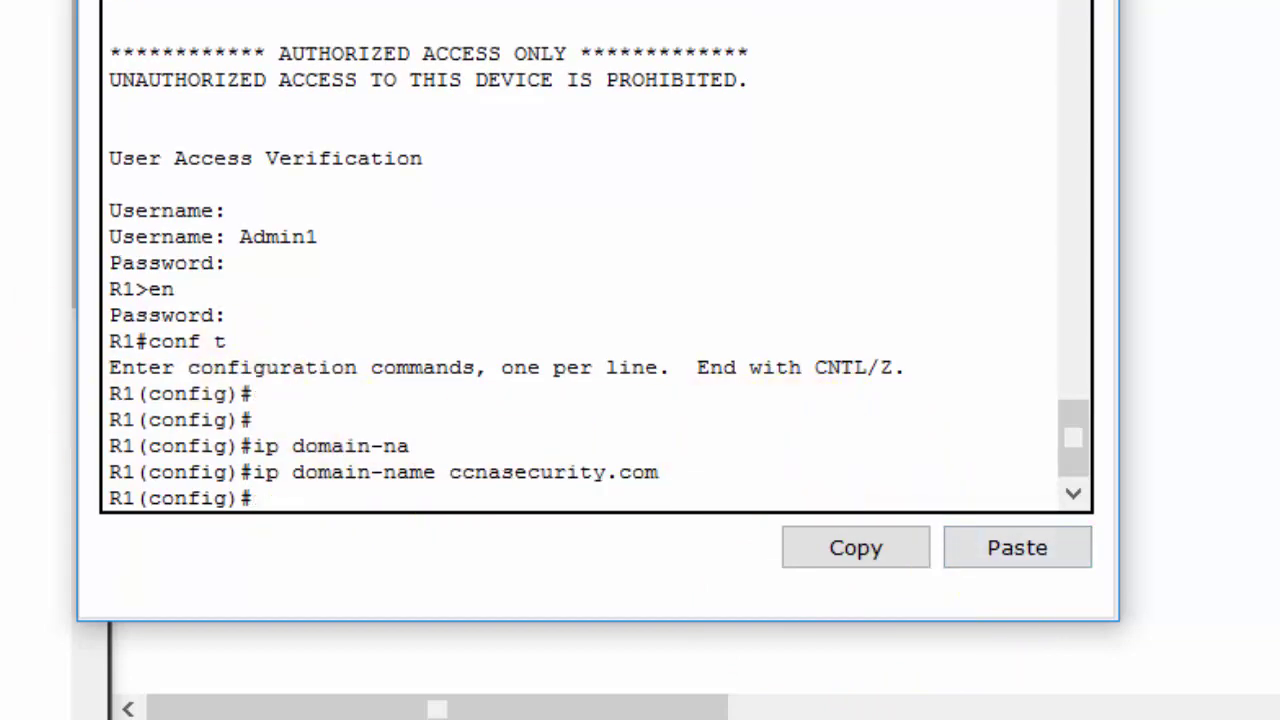
pyautogui.click(4, 400)
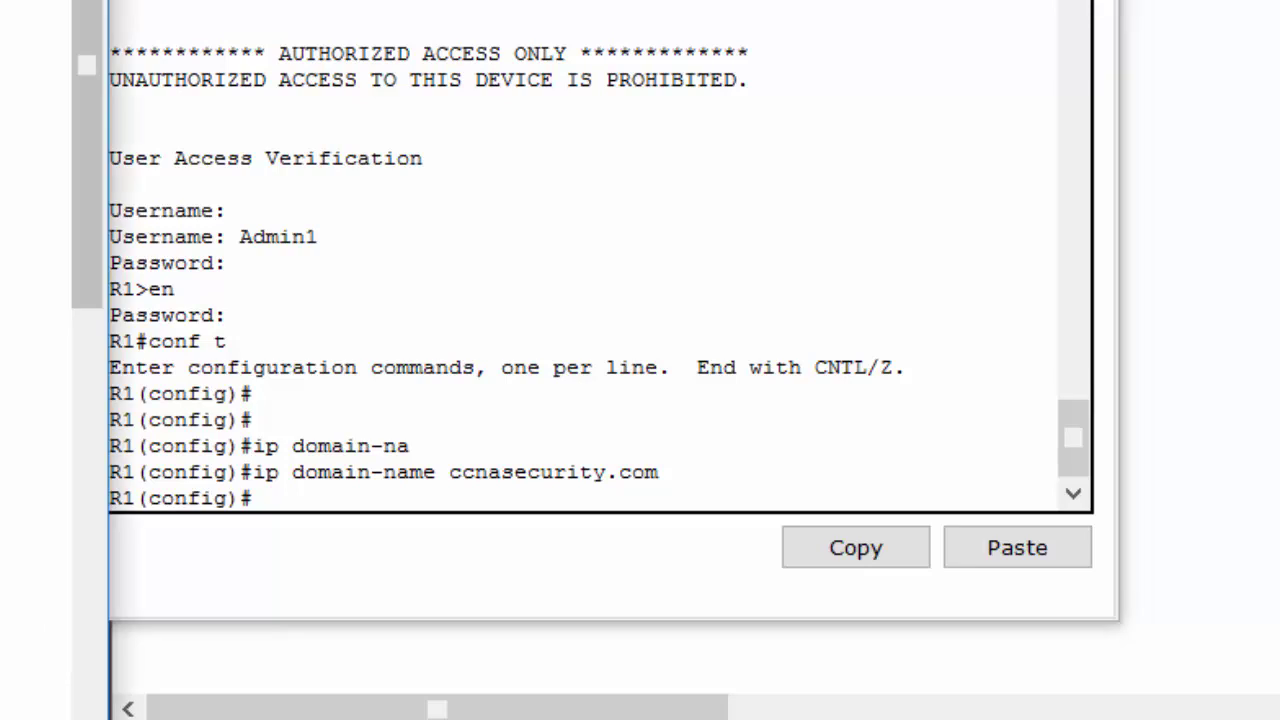
pyautogui.click(335, 420)
# Generate 1024-bit RSA keys with crypto key generate rsa and confirm SSH 1.99 is enabled
pyautogui.write('cr')
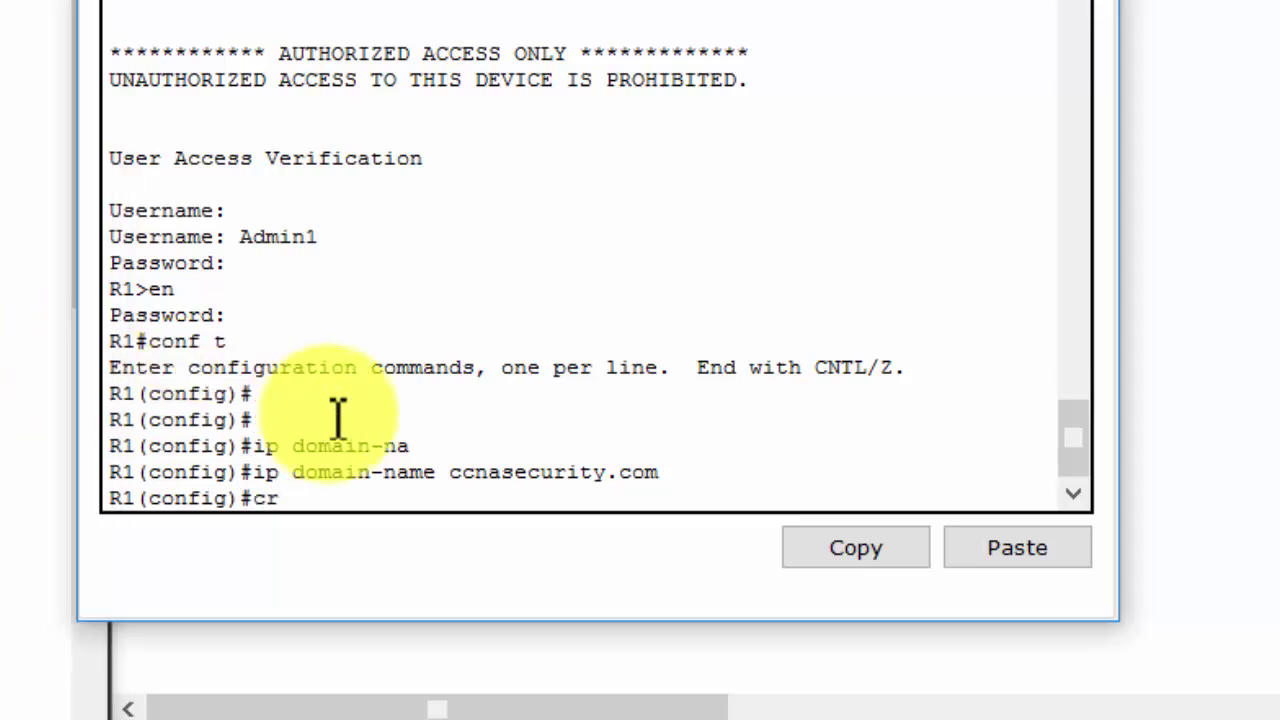
pyautogui.write('yo')
pyautogui.press('BackSpace')
pyautogui.press('Tab')
pyautogui.write('key gen')
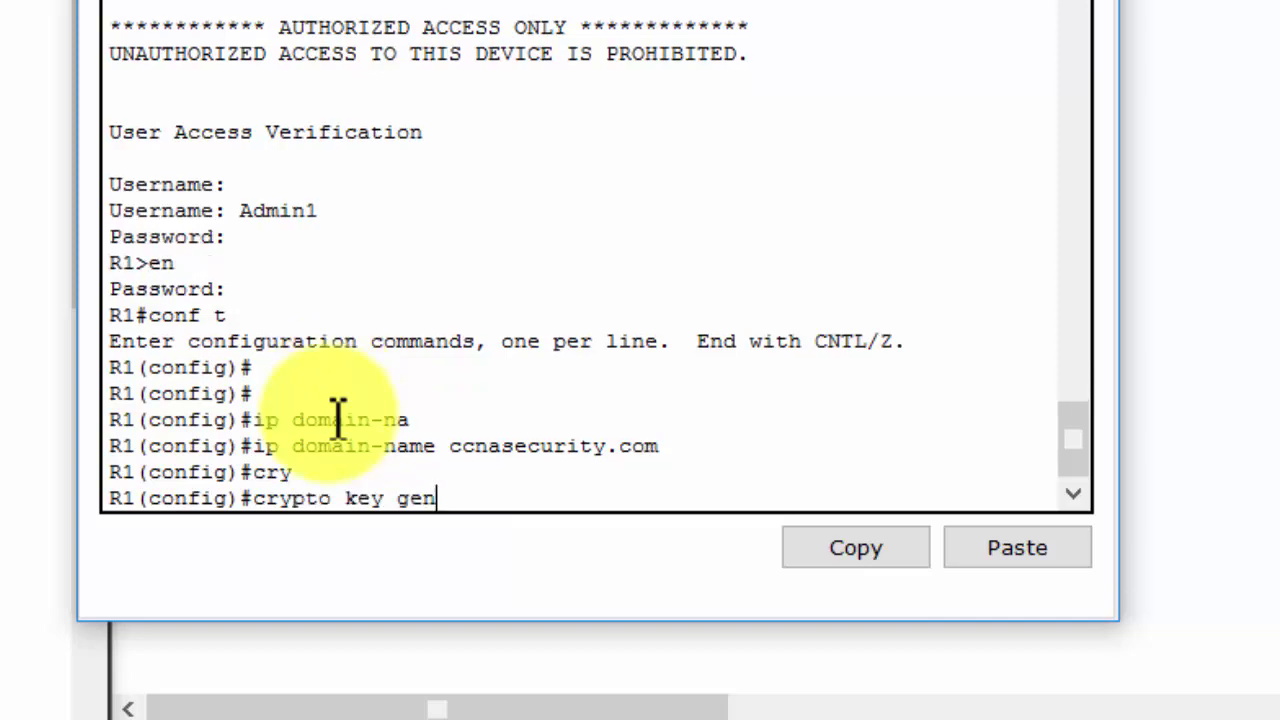
pyautogui.press('Tab')
pyautogui.write('rs')
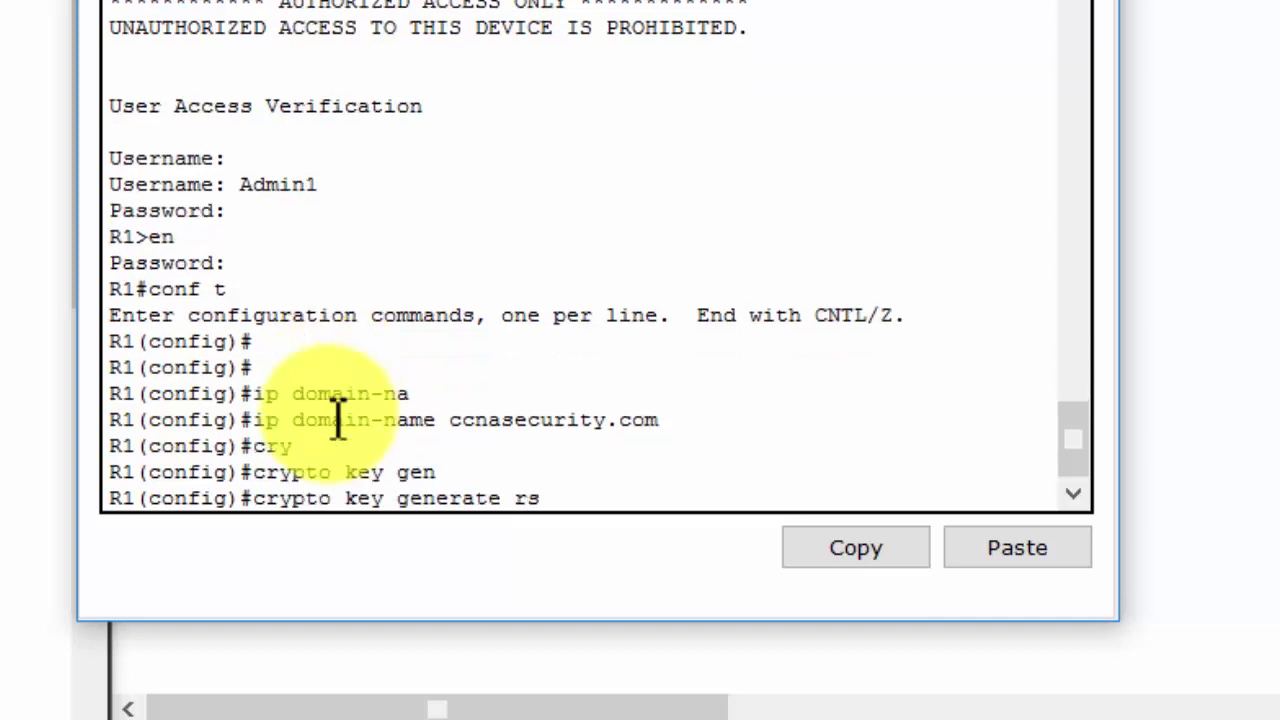
pyautogui.press('Tab')
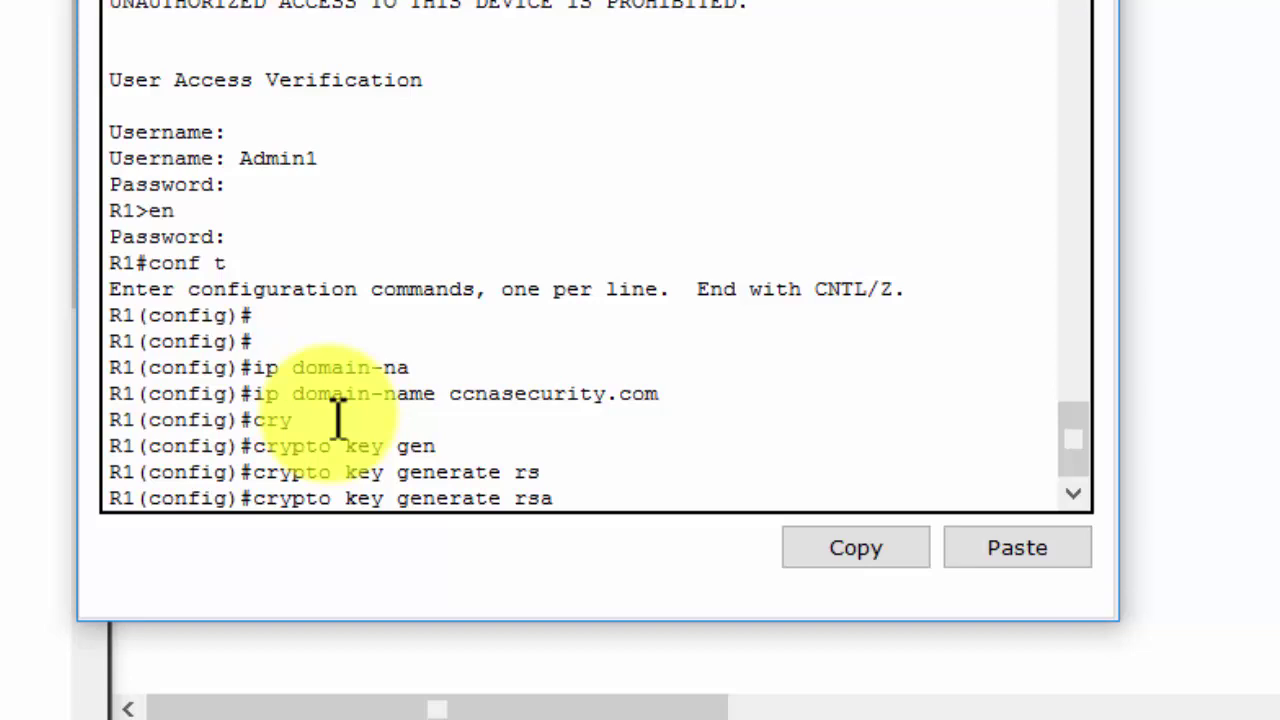
pyautogui.press('Return')
pyautogui.write('1024')
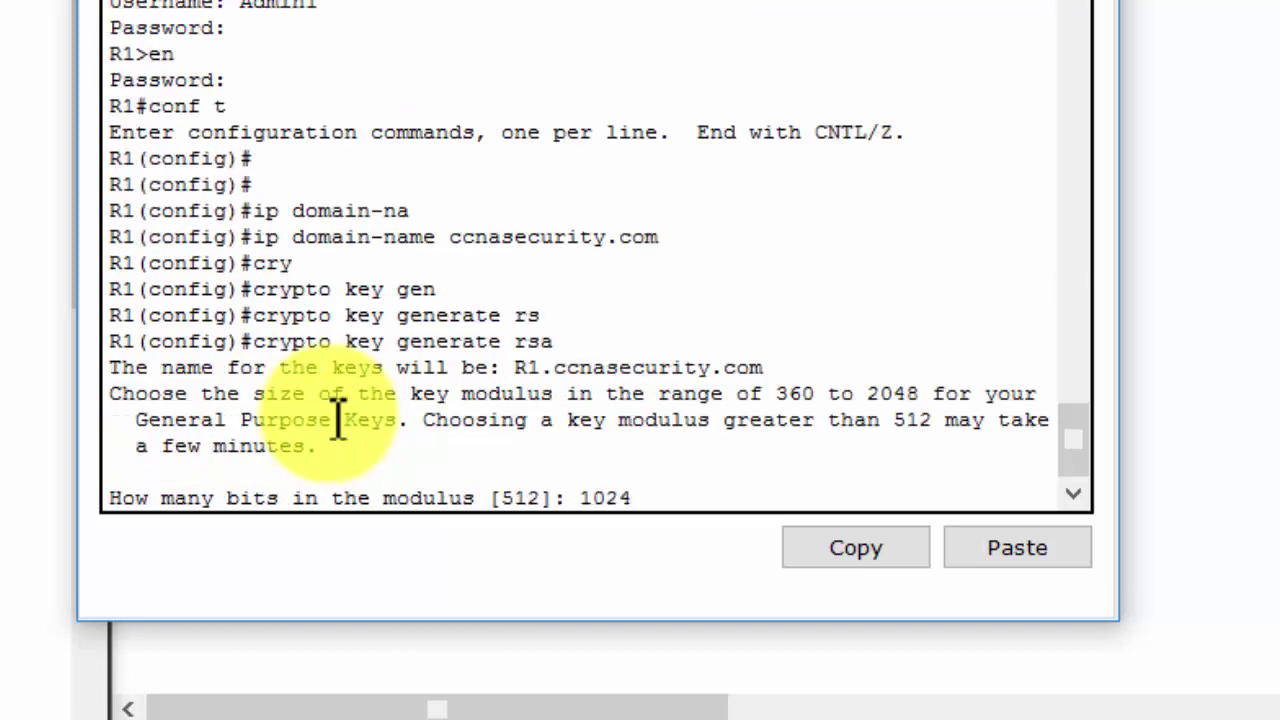
pyautogui.press('Return')
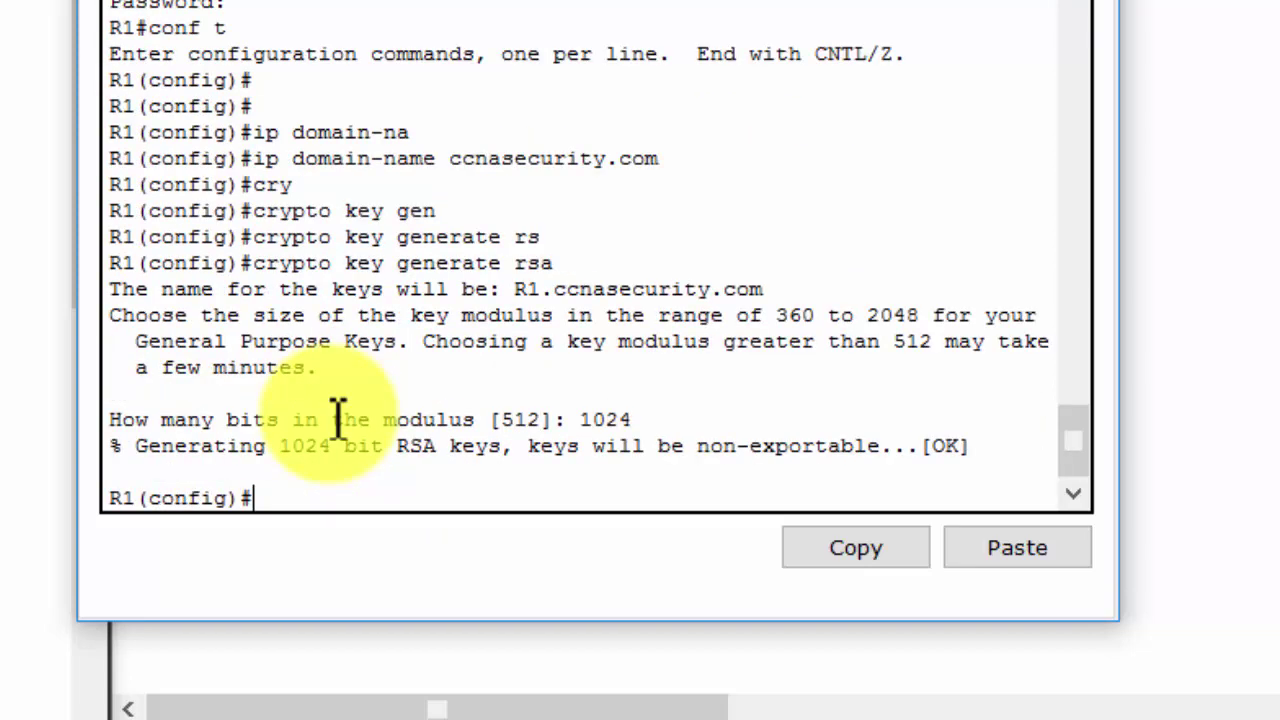
pyautogui.press('Return')
pyautogui.press('Return')
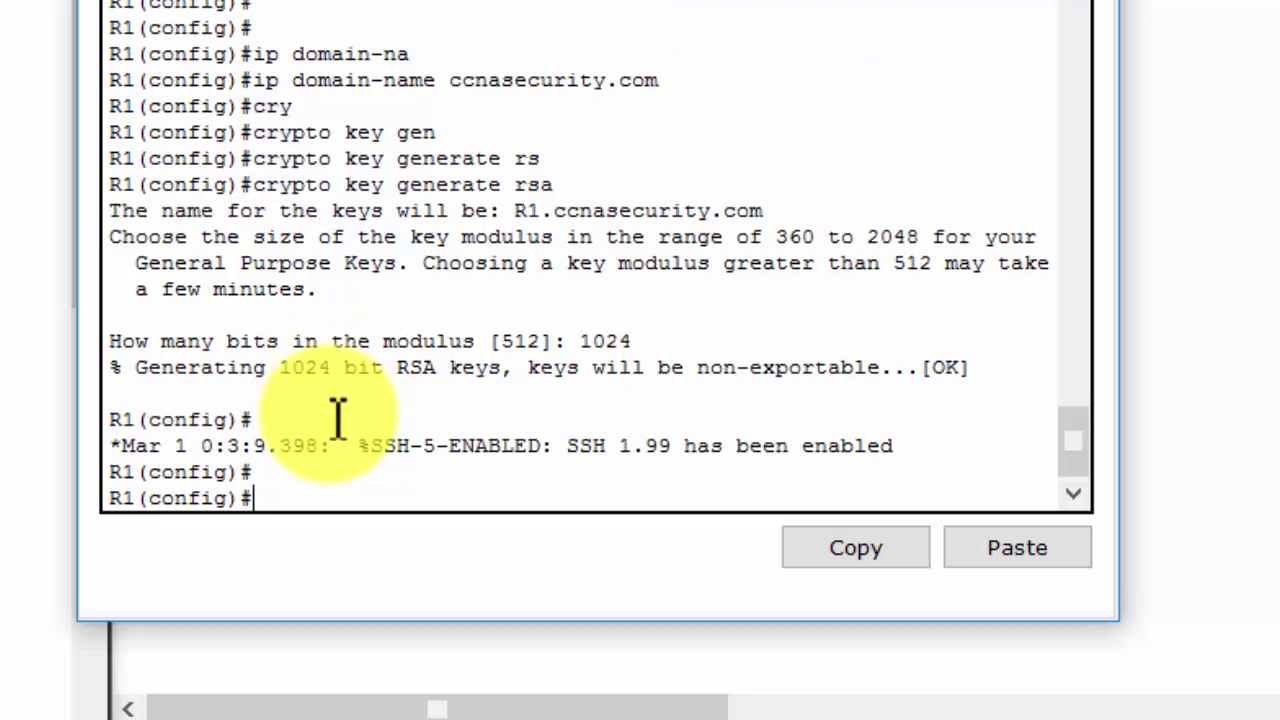
pyautogui.moveTo(338, 418); pyautogui.dragTo(562, 446)
pyautogui.moveTo(655, 440); pyautogui.dragTo(929, 443)
pyautogui.click(298, 506)
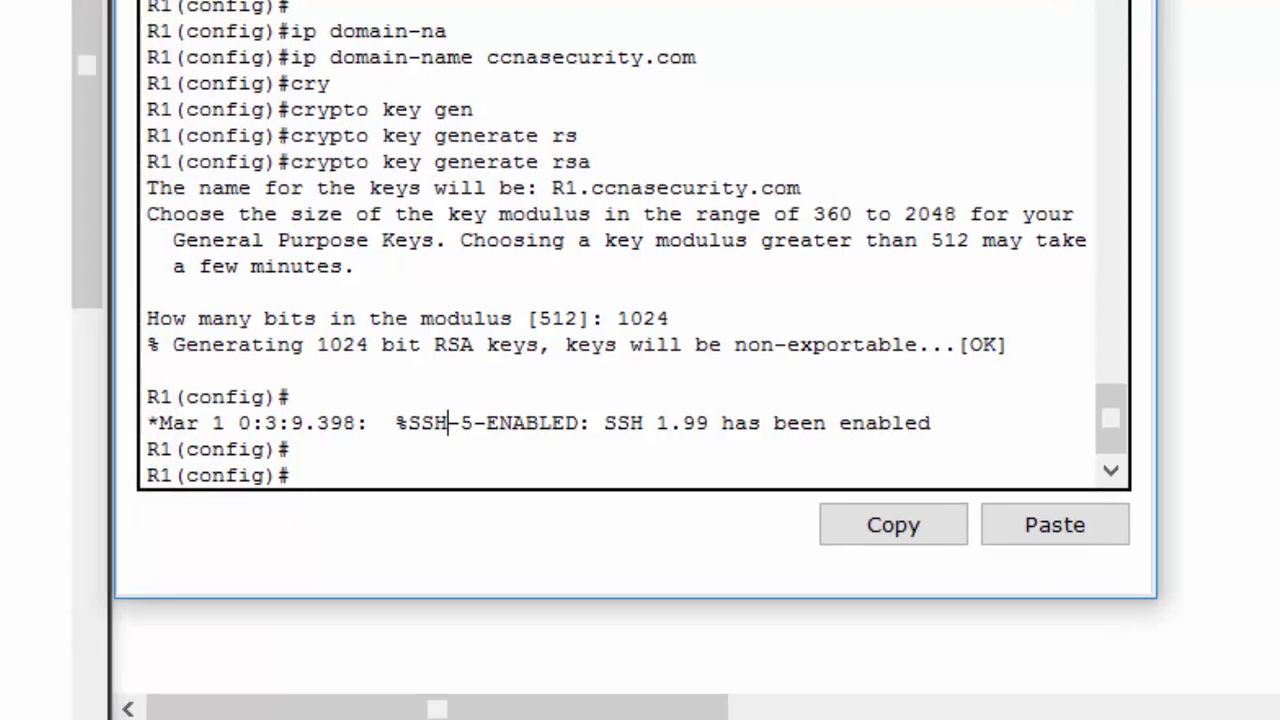
# Enter 'aaa authentication login SSH-LOGIN', pasting in the list name
pyautogui.write('aaa')
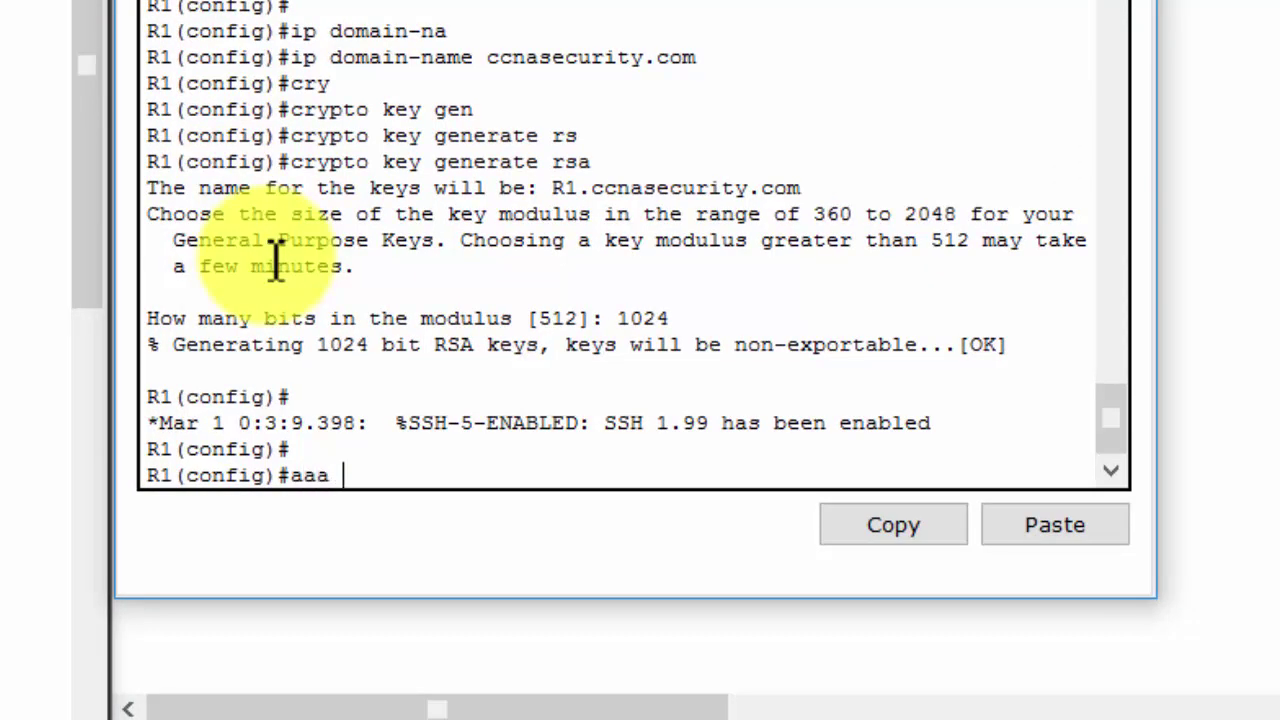
pyautogui.write(' authen')
pyautogui.press('Tab')
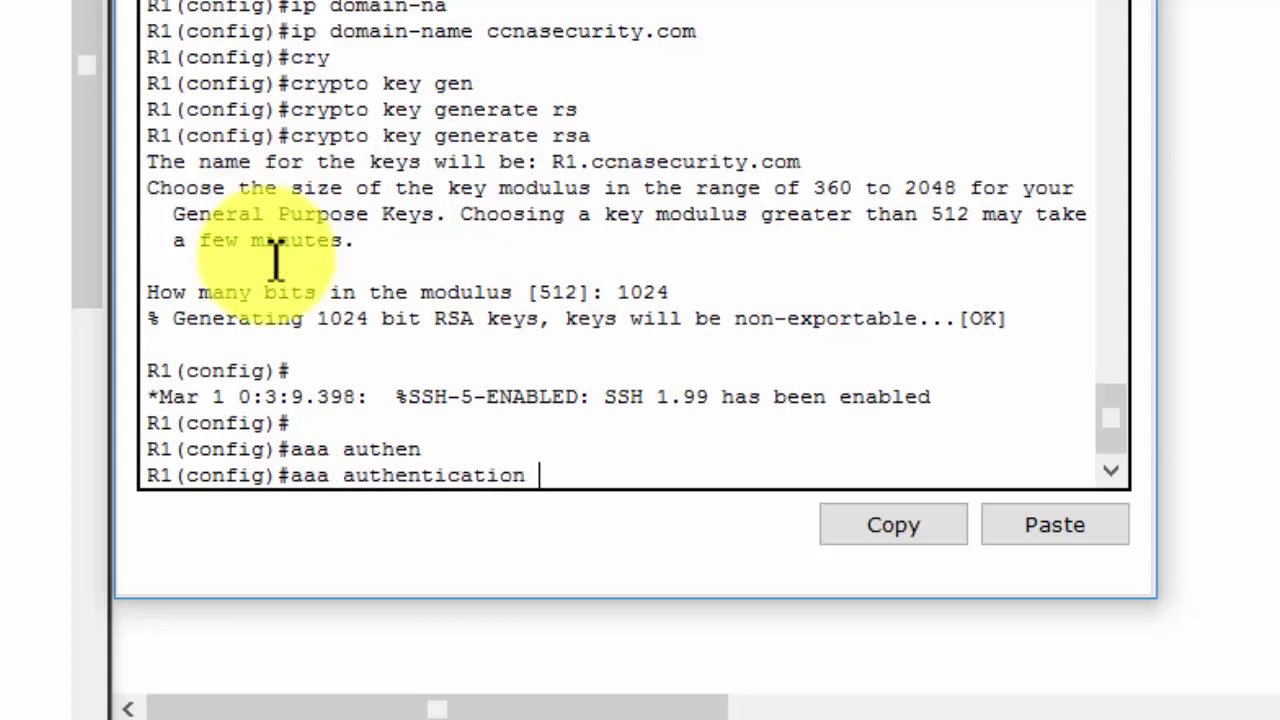
pyautogui.write('?lg')
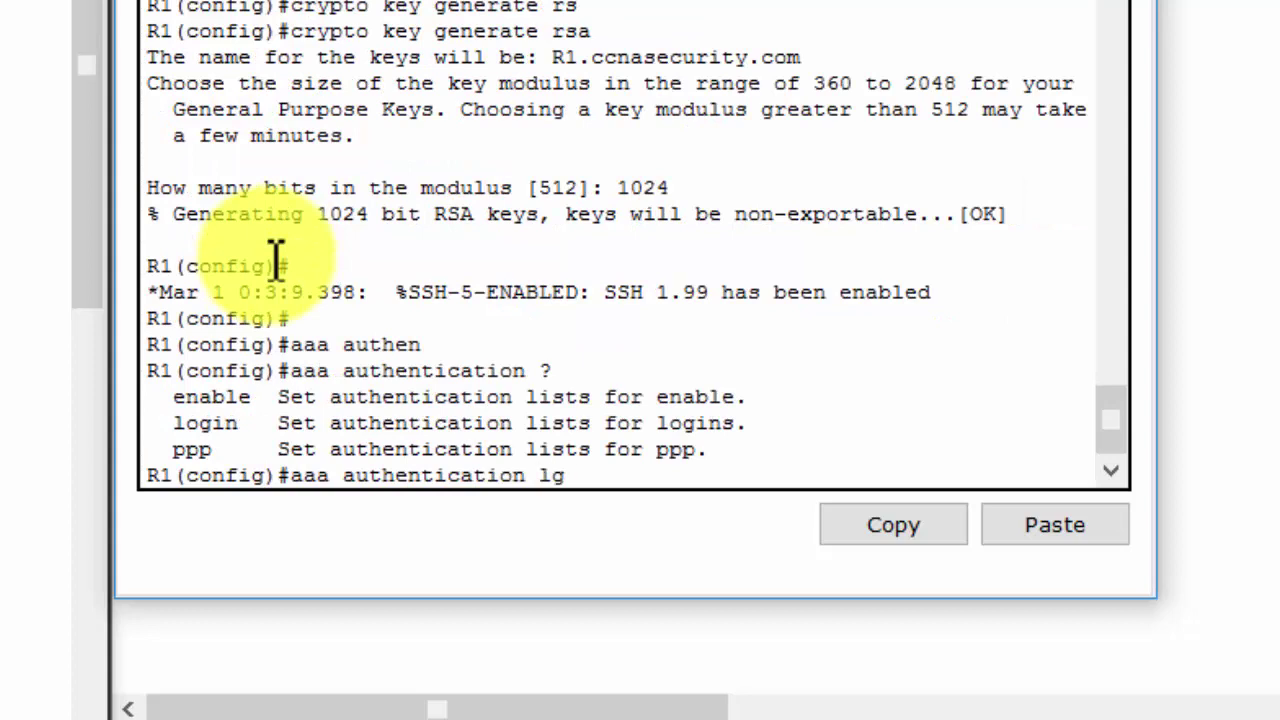
pyautogui.press('BackSpace')
pyautogui.write('o')
pyautogui.press('Tab')
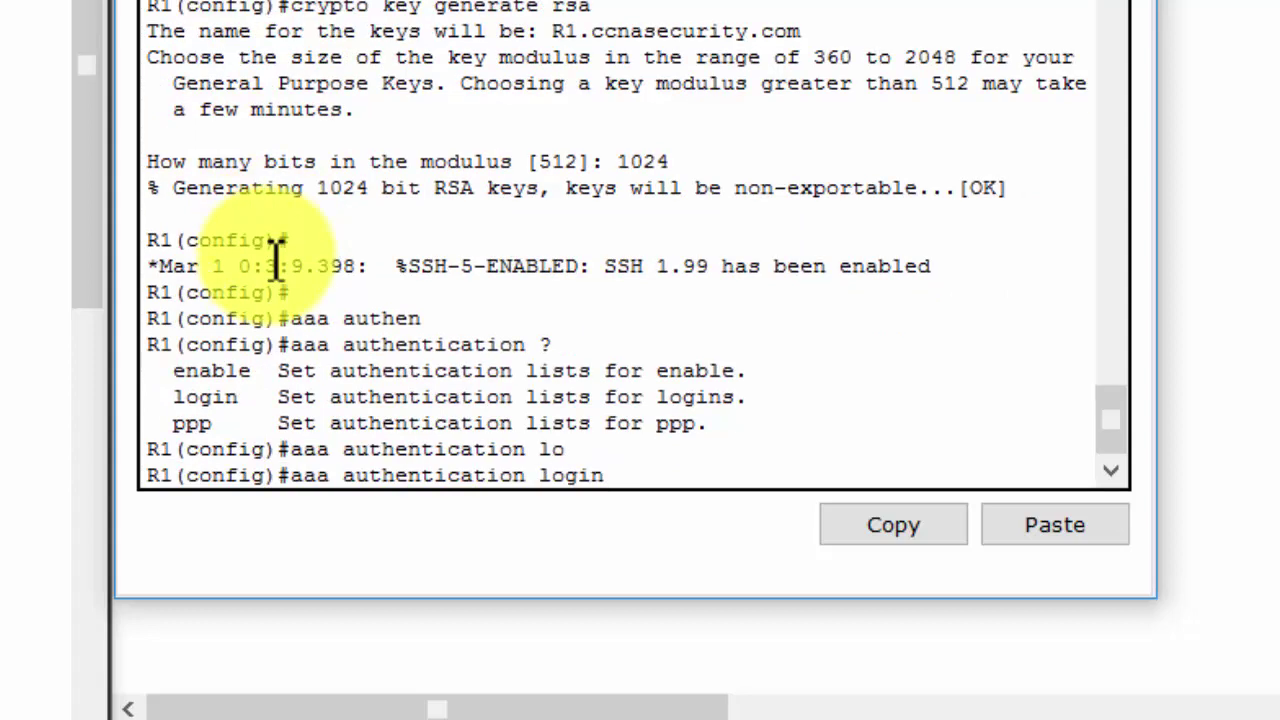
pyautogui.write('?')
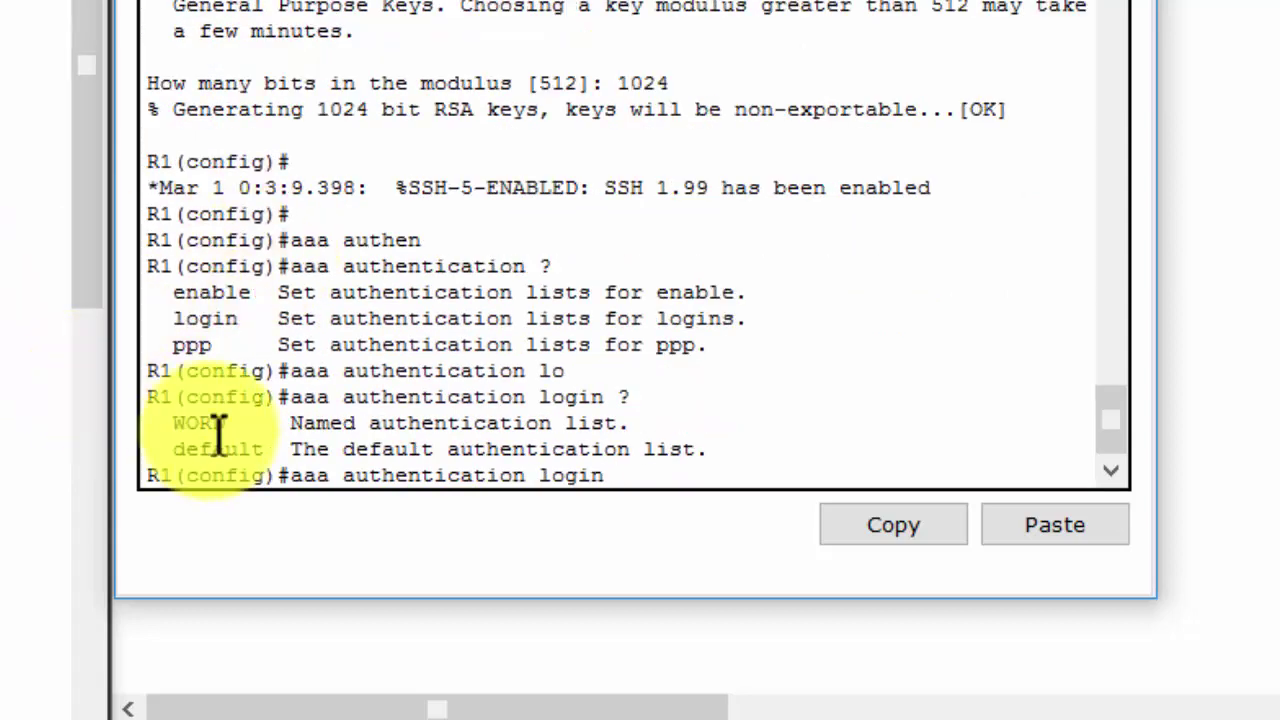
pyautogui.doubleClick(216, 426)
pyautogui.click(623, 477)
pyautogui.click(1057, 540)
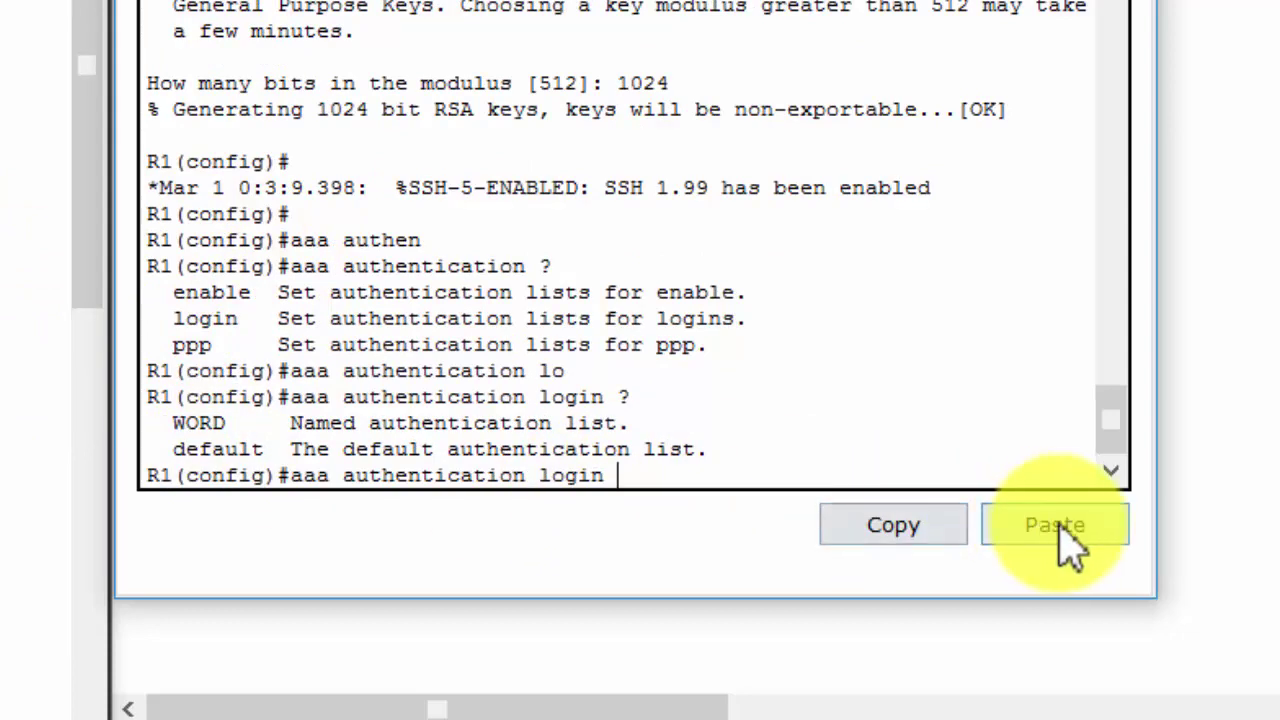
pyautogui.press('Return')
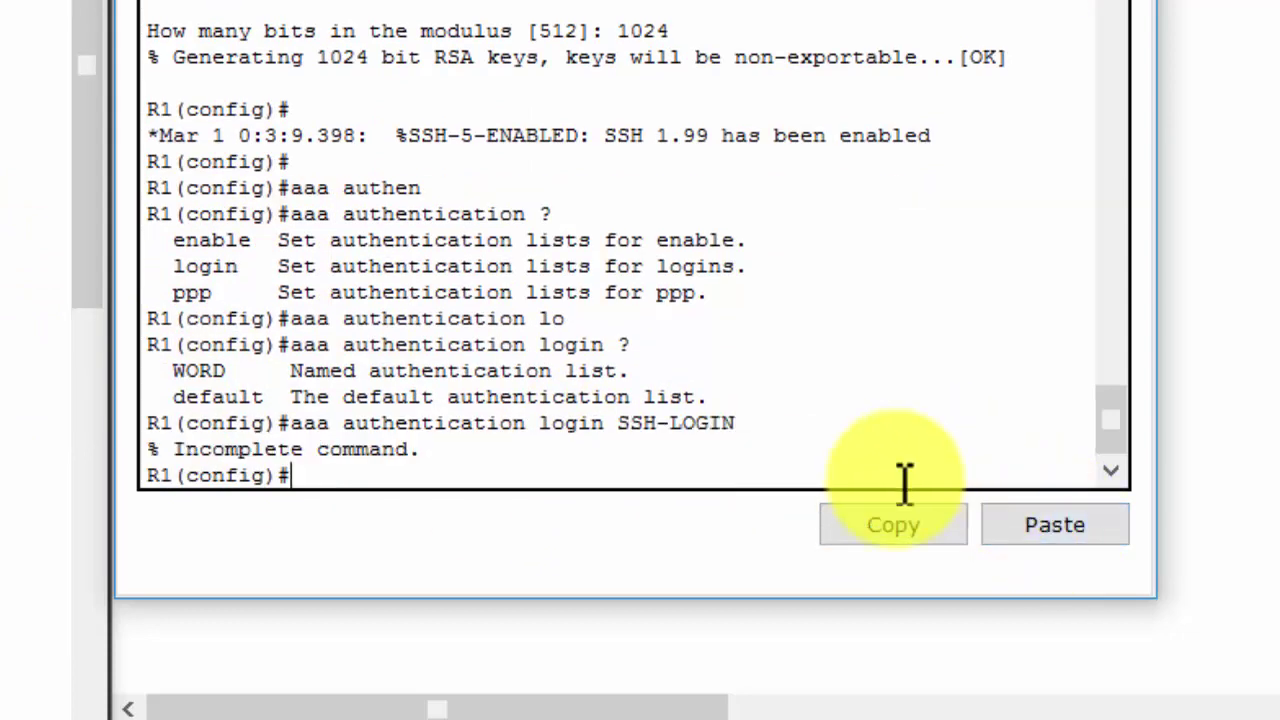
# Recall the command and add 'local' so SSH-LOGIN checks local usernames
pyautogui.click(854, 474)
pyautogui.press('Up')
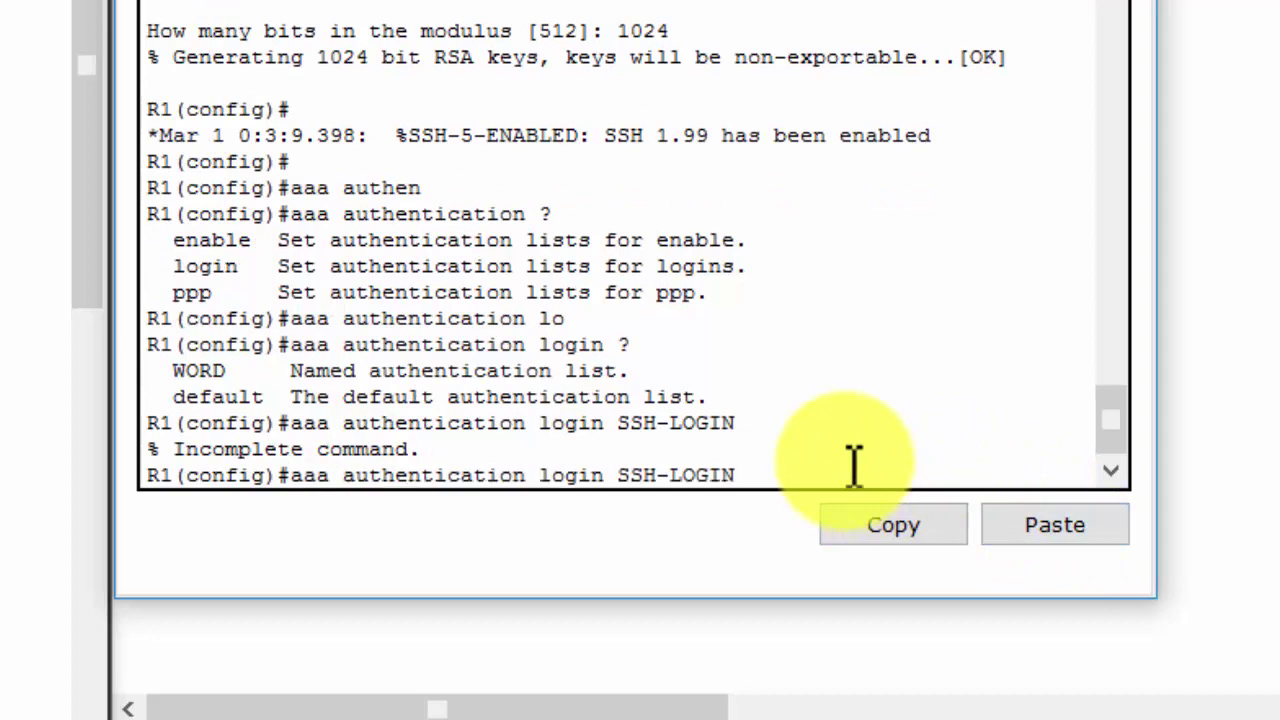
pyautogui.write('?')
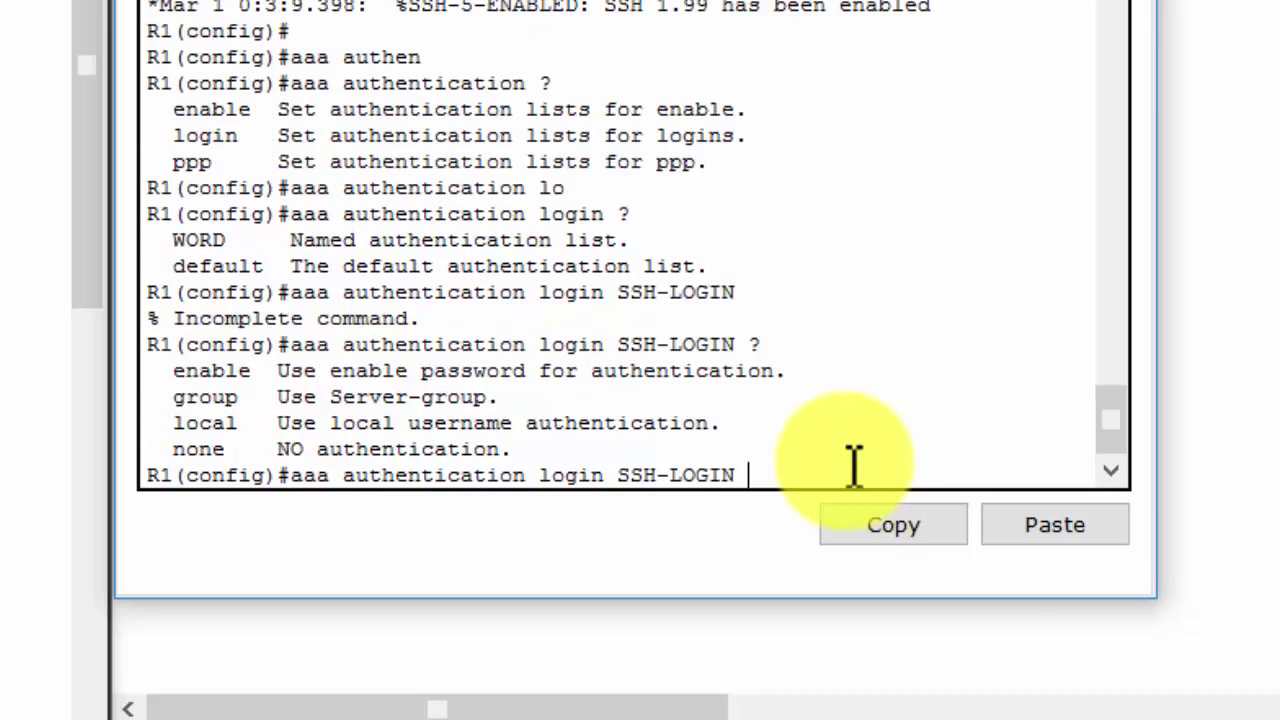
pyautogui.write('lo')
pyautogui.press('Tab')
pyautogui.press('Return')
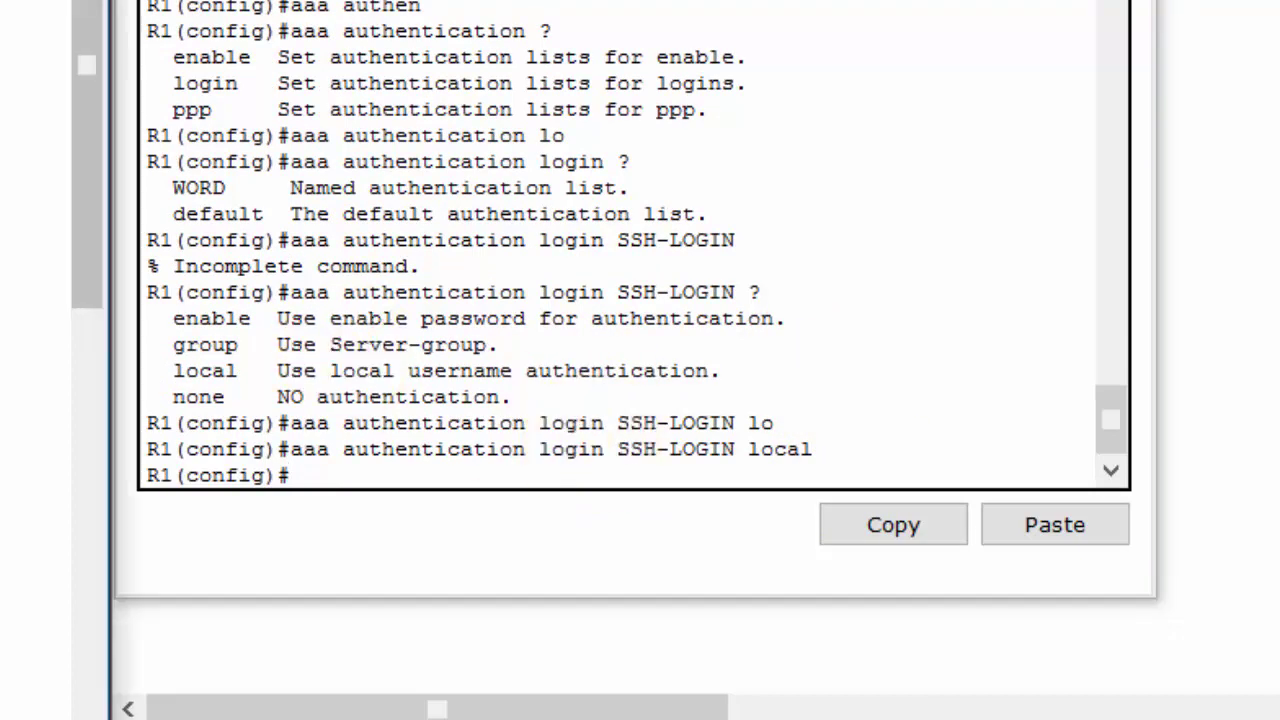
pyautogui.scroll(-1, 35, 360)
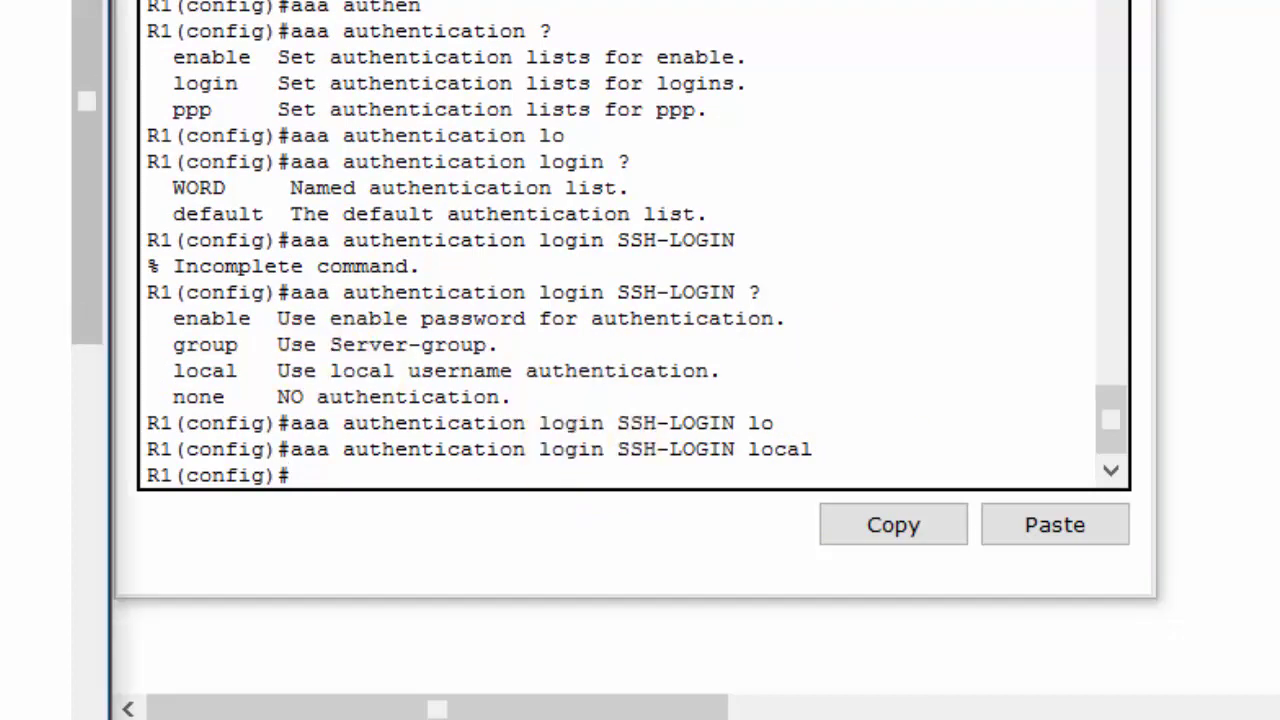
pyautogui.scroll(-2, 35, 360)
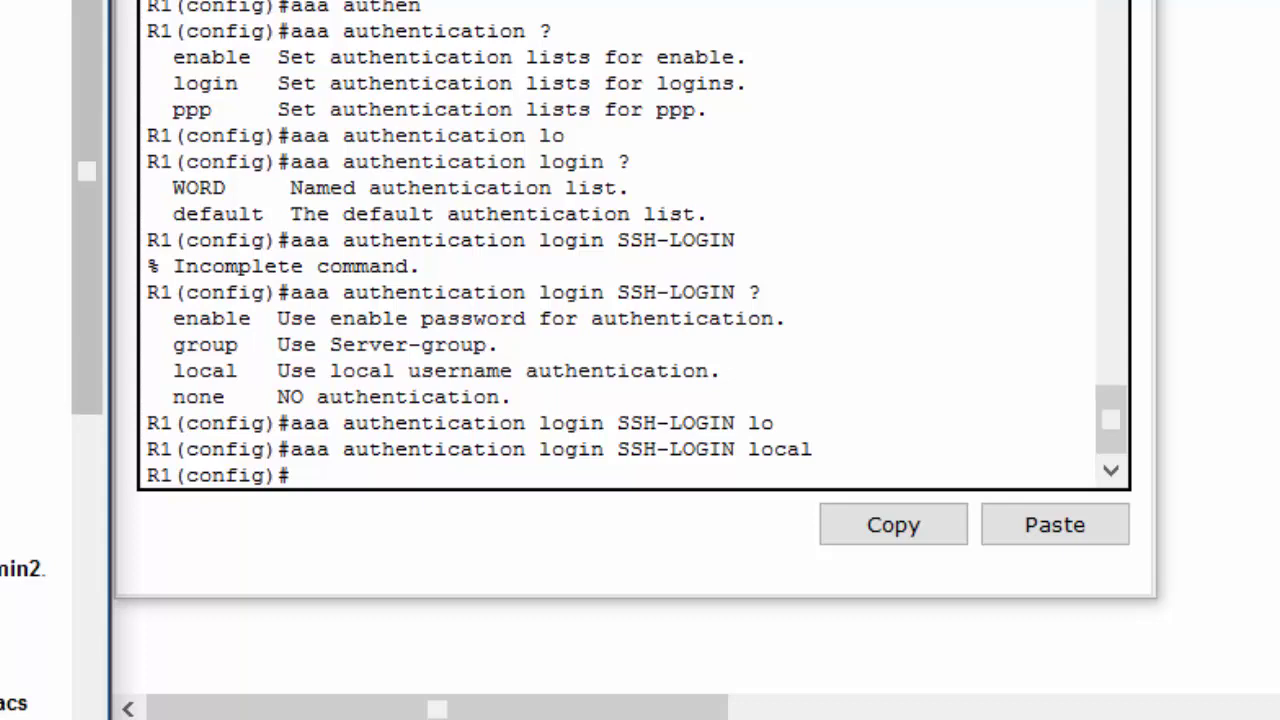
# On R1, enter configuration mode for VTY lines 0 to 4 with 'line vty 0 4'
pyautogui.click(626, 443)
pyautogui.write('line vtt')
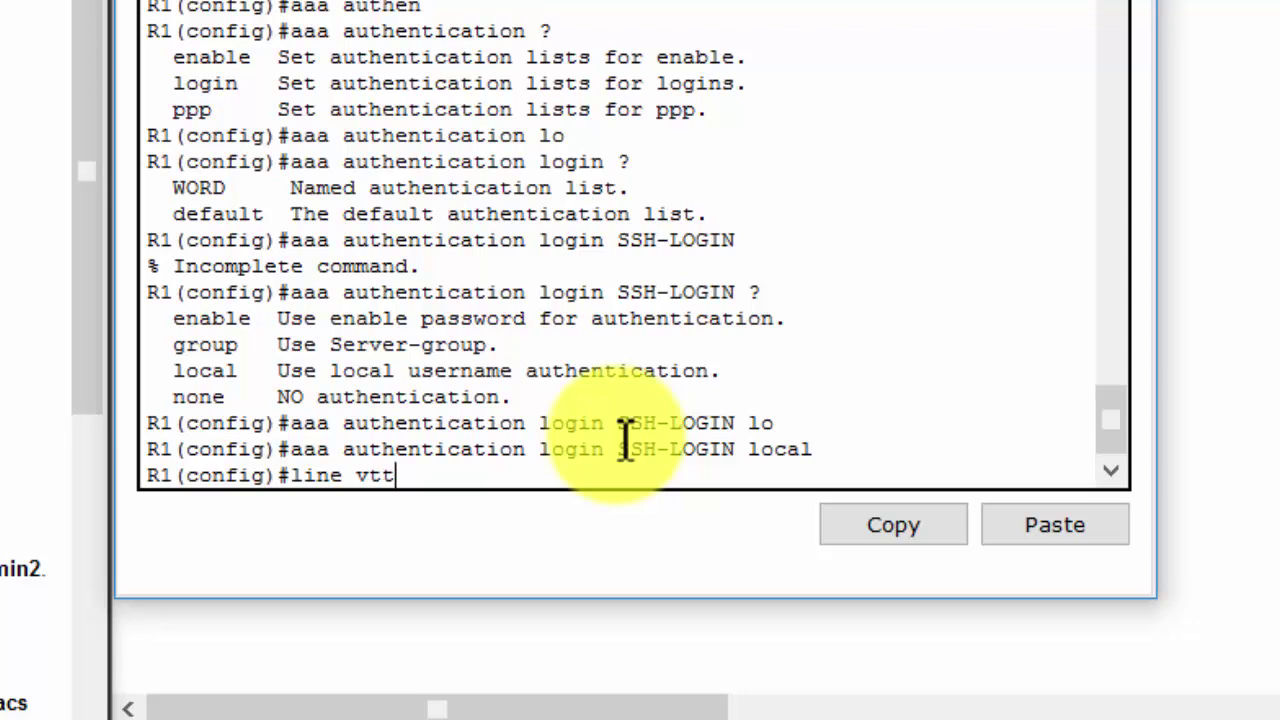
pyautogui.press('Tab')
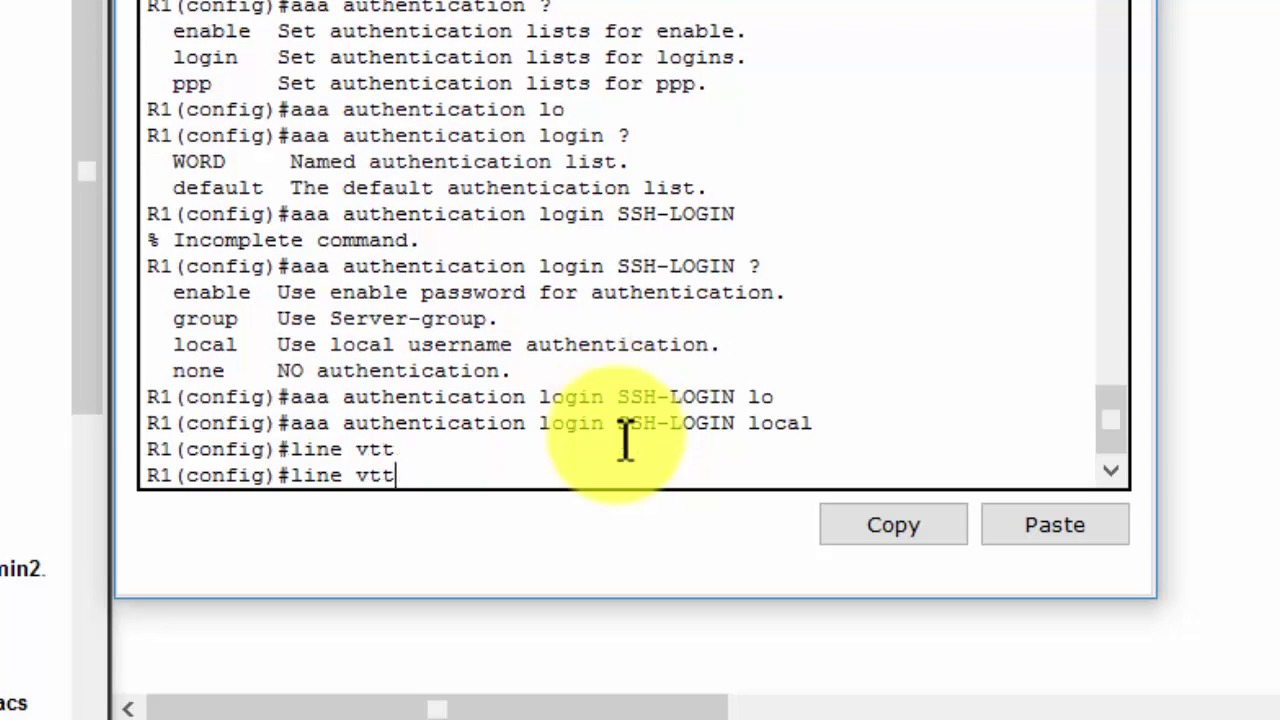
pyautogui.press('BackSpace')
pyautogui.press('Tab')
pyautogui.write('0 4')
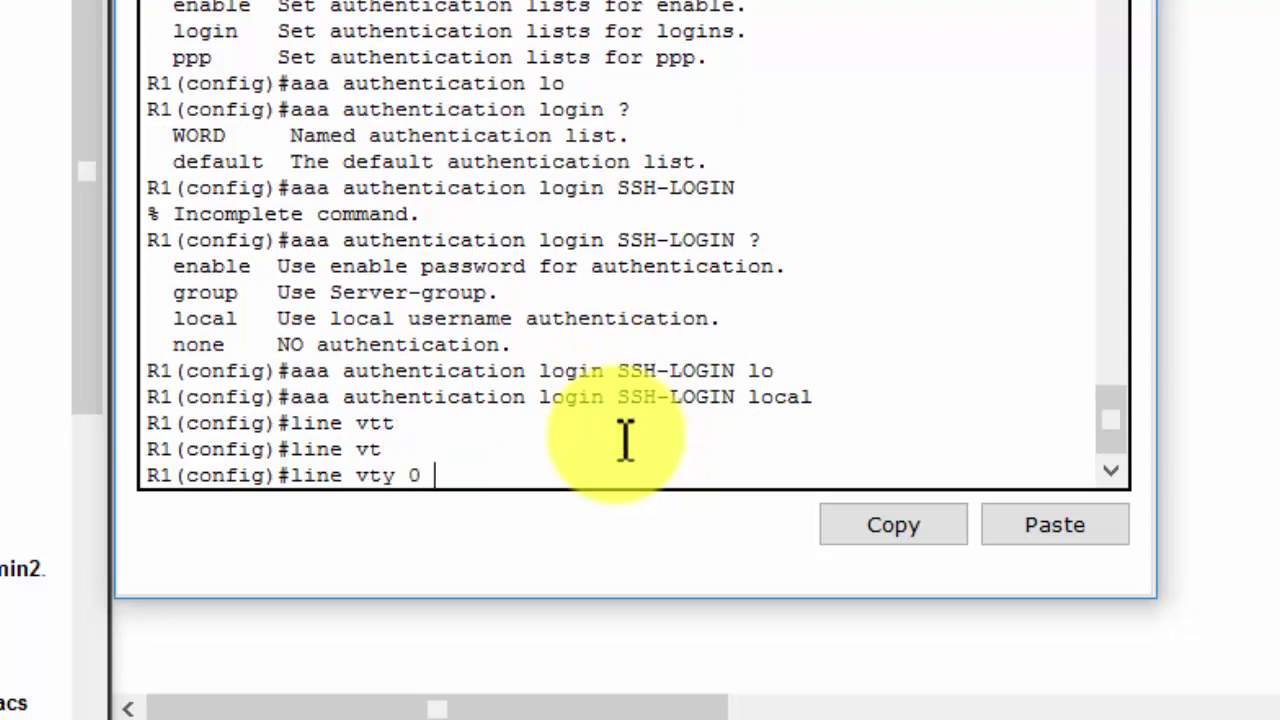
pyautogui.press('Return')
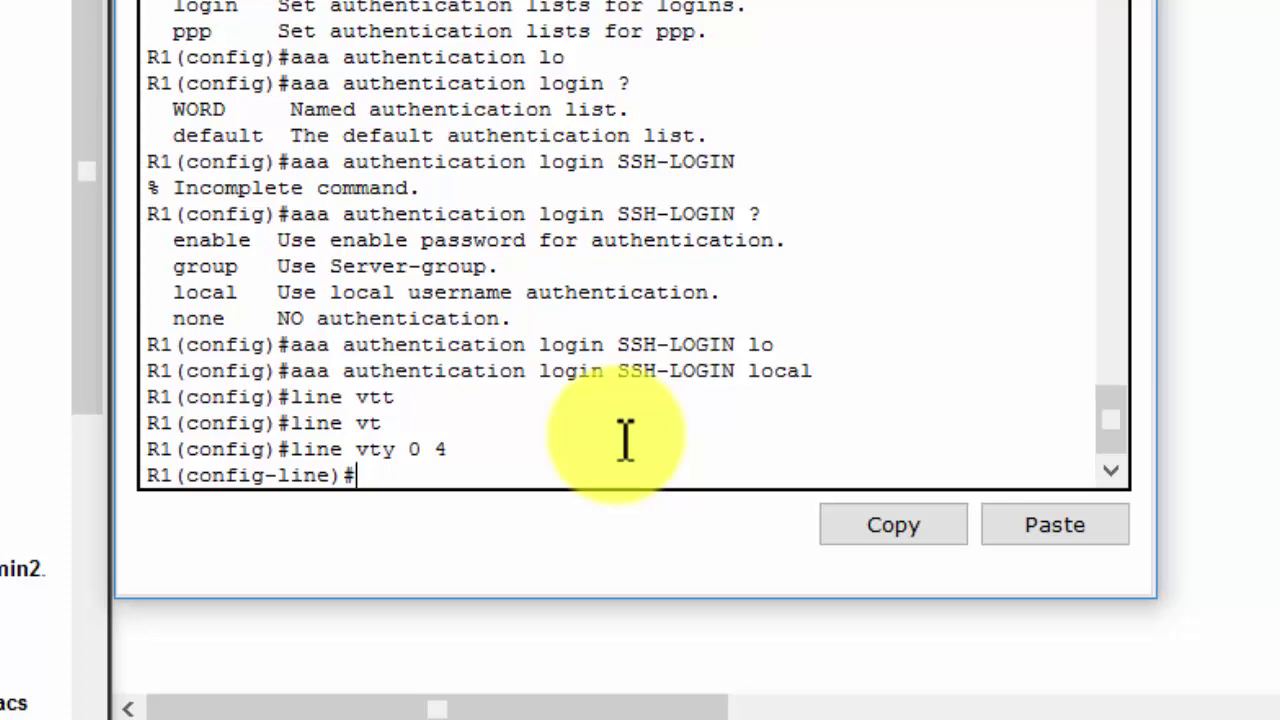
# Restrict the VTY lines to SSH only with 'transport input ssh'
pyautogui.write('trans')
pyautogui.press('Tab')
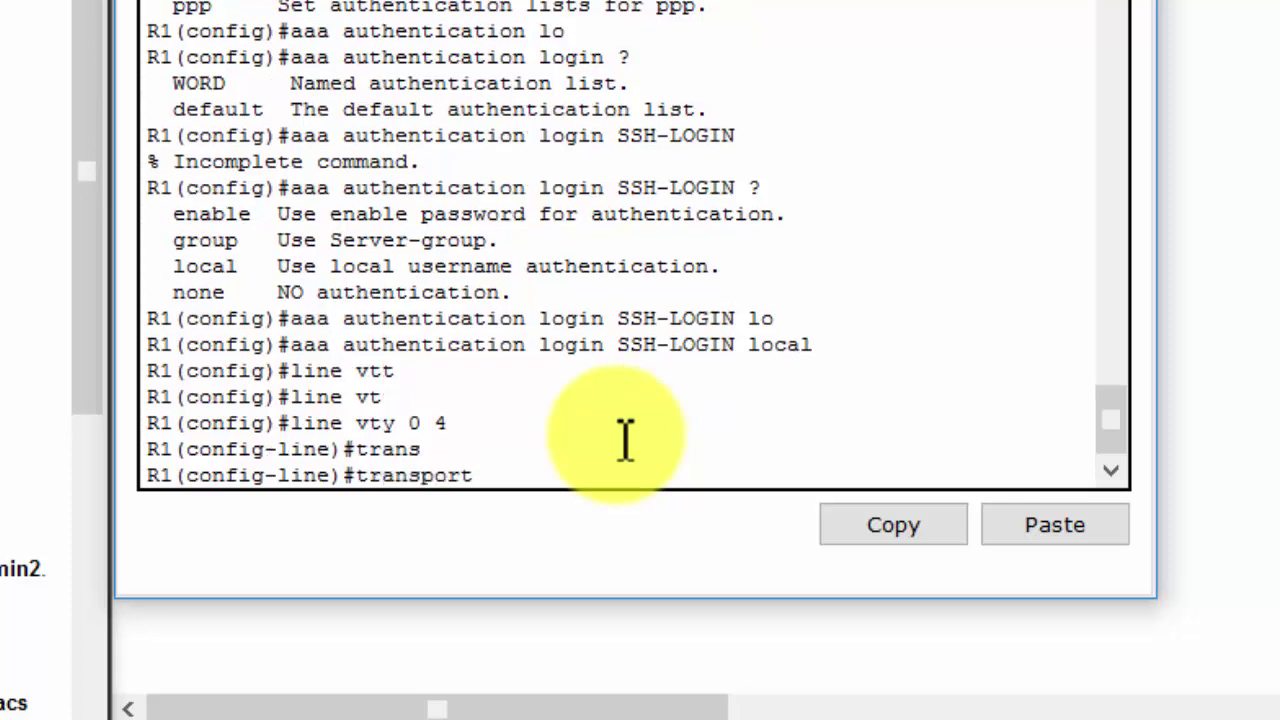
pyautogui.write('in')
pyautogui.press('Tab')
pyautogui.write('ssh')
pyautogui.press('Return')
pyautogui.press('Up')
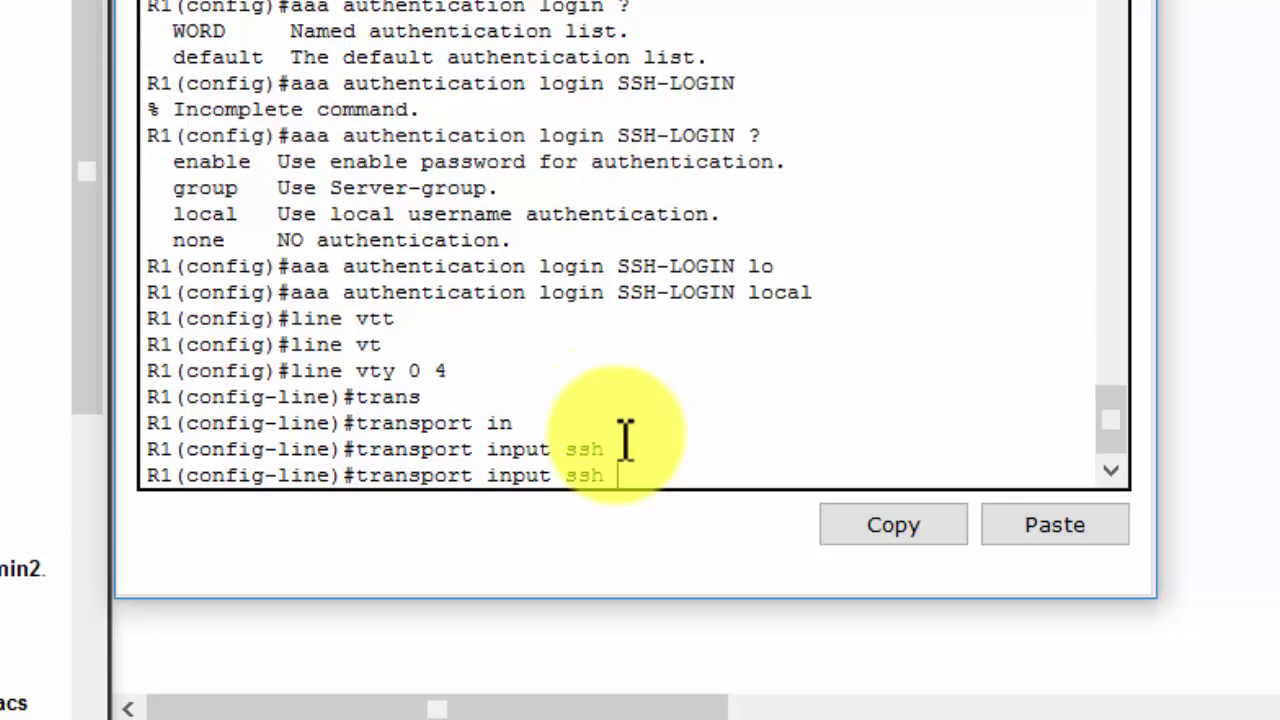
pyautogui.press('Return')
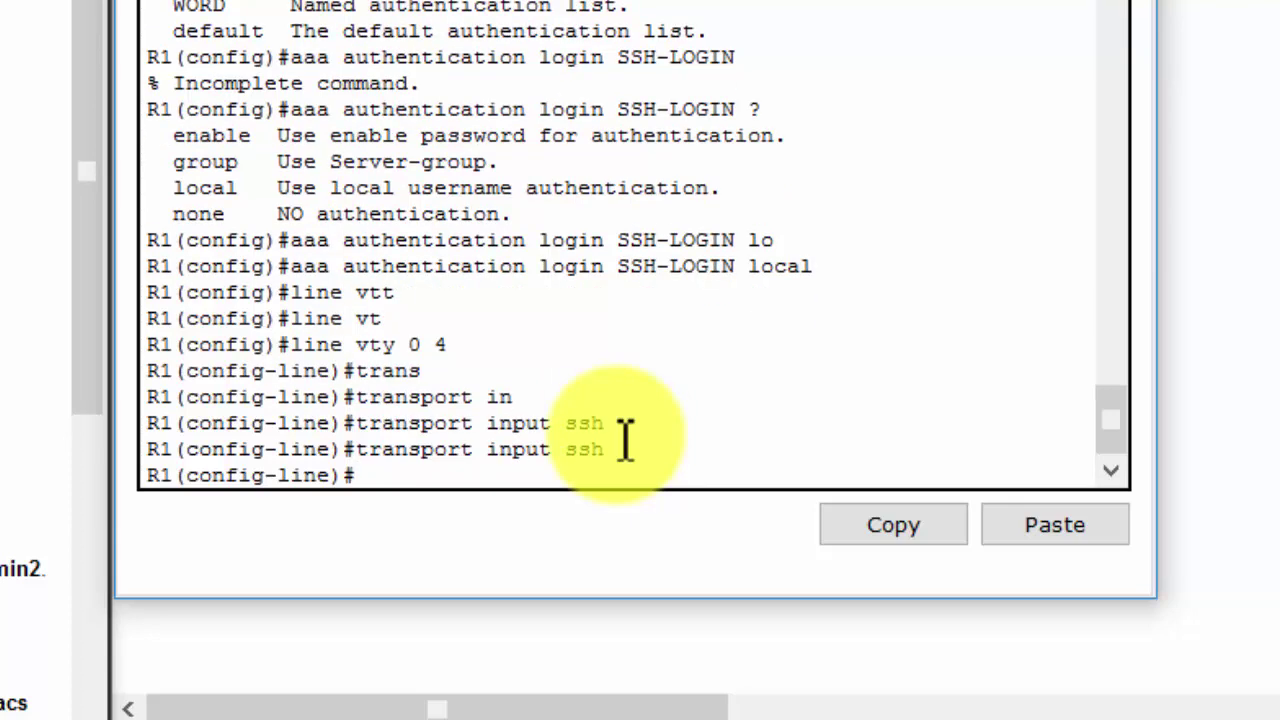
# Apply the SSH-LOGIN authentication list to the VTY lines with 'login authentication SSH-LOGIN'
pyautogui.write('login authen')
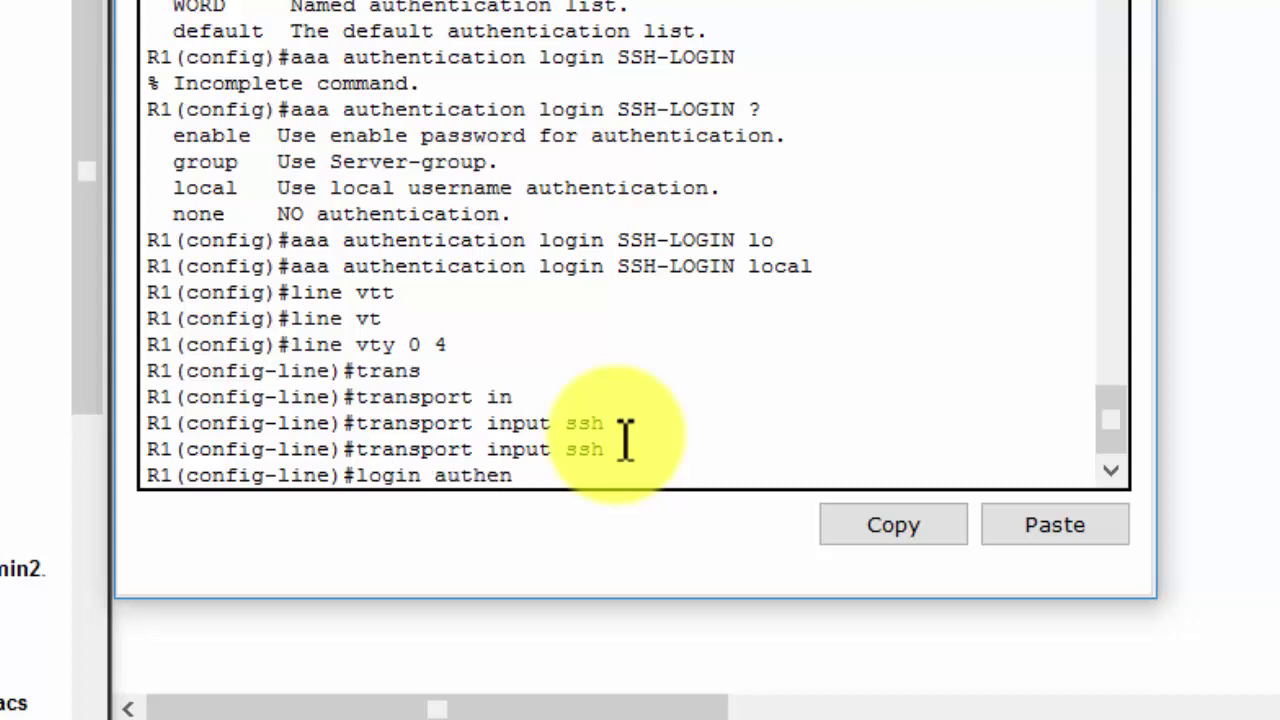
pyautogui.press('Tab')
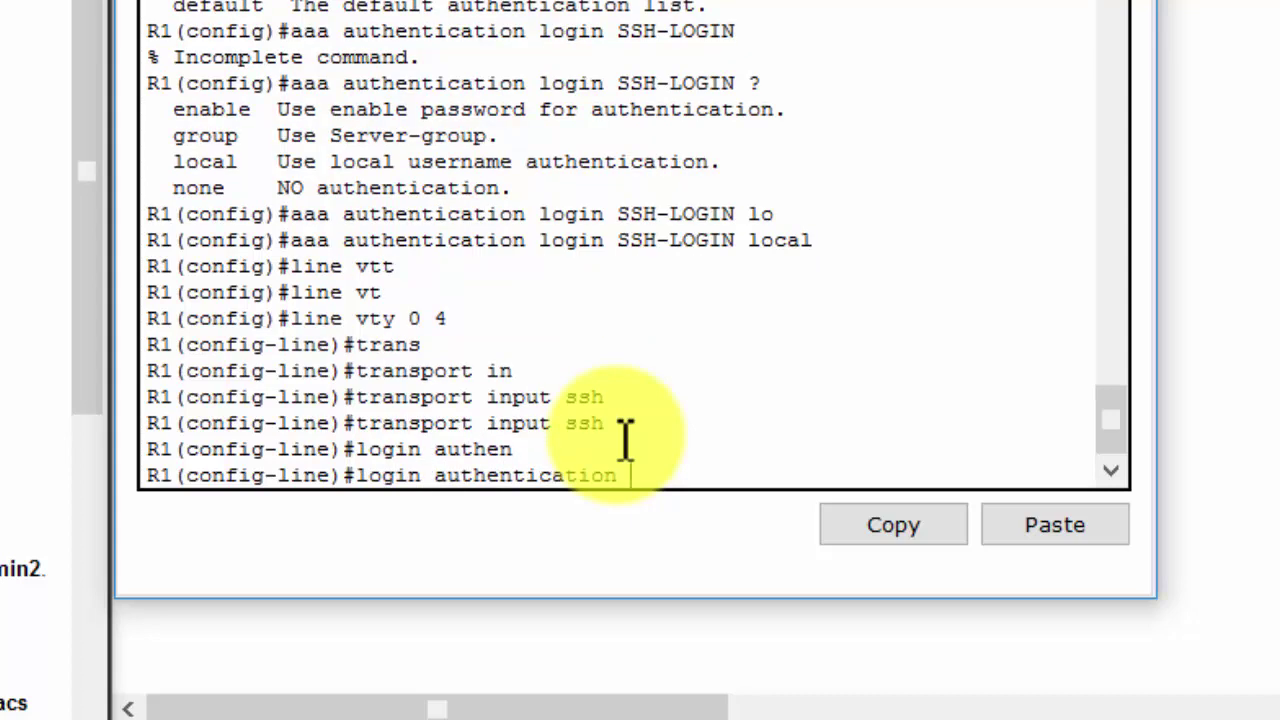
pyautogui.write('?')
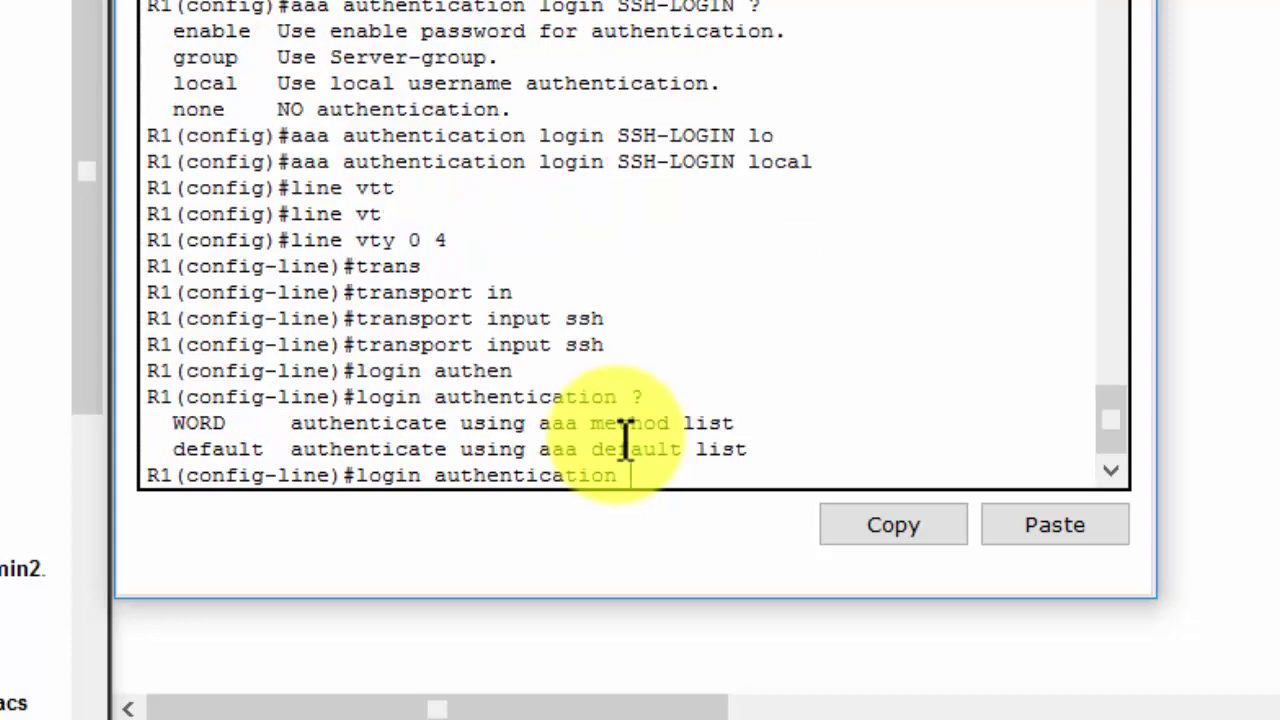
pyautogui.doubleClick(200, 425)
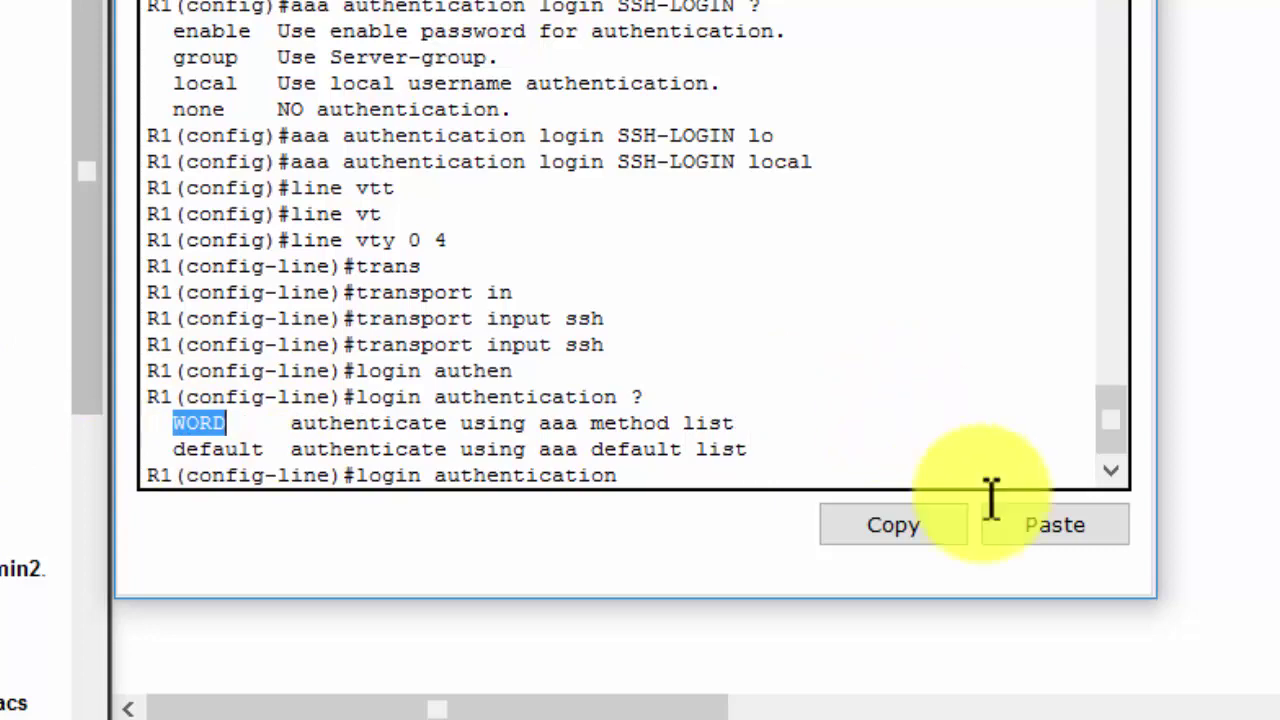
pyautogui.click(1040, 528)
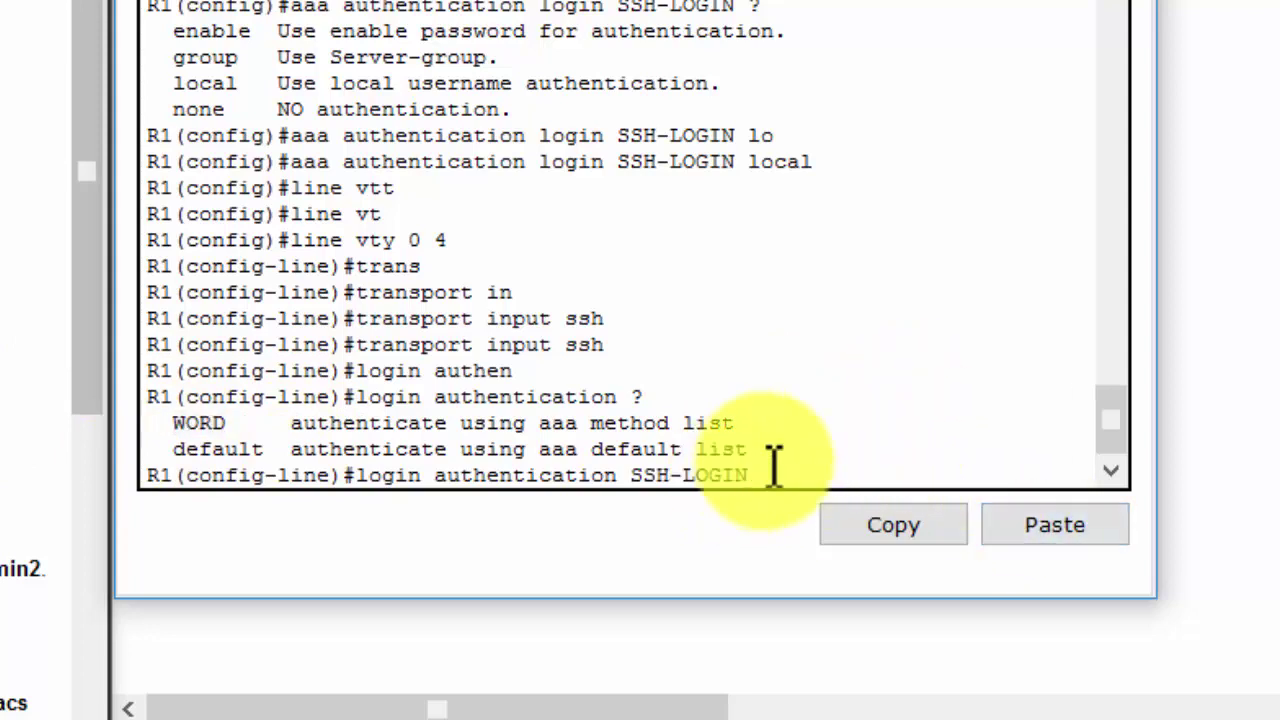
pyautogui.press('Return')
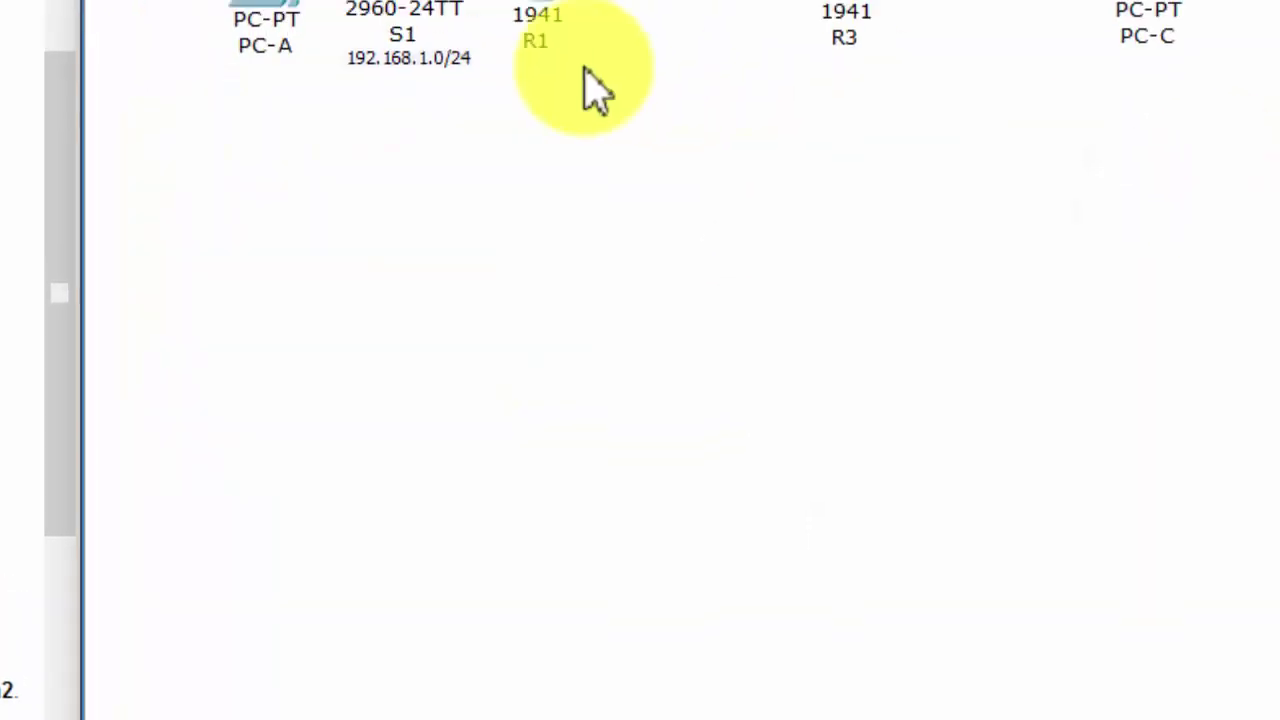
# From PC-A's Command Prompt, SSH to R1 at 192.168.1.1 as the admin user and log in
pyautogui.click(232, 388)
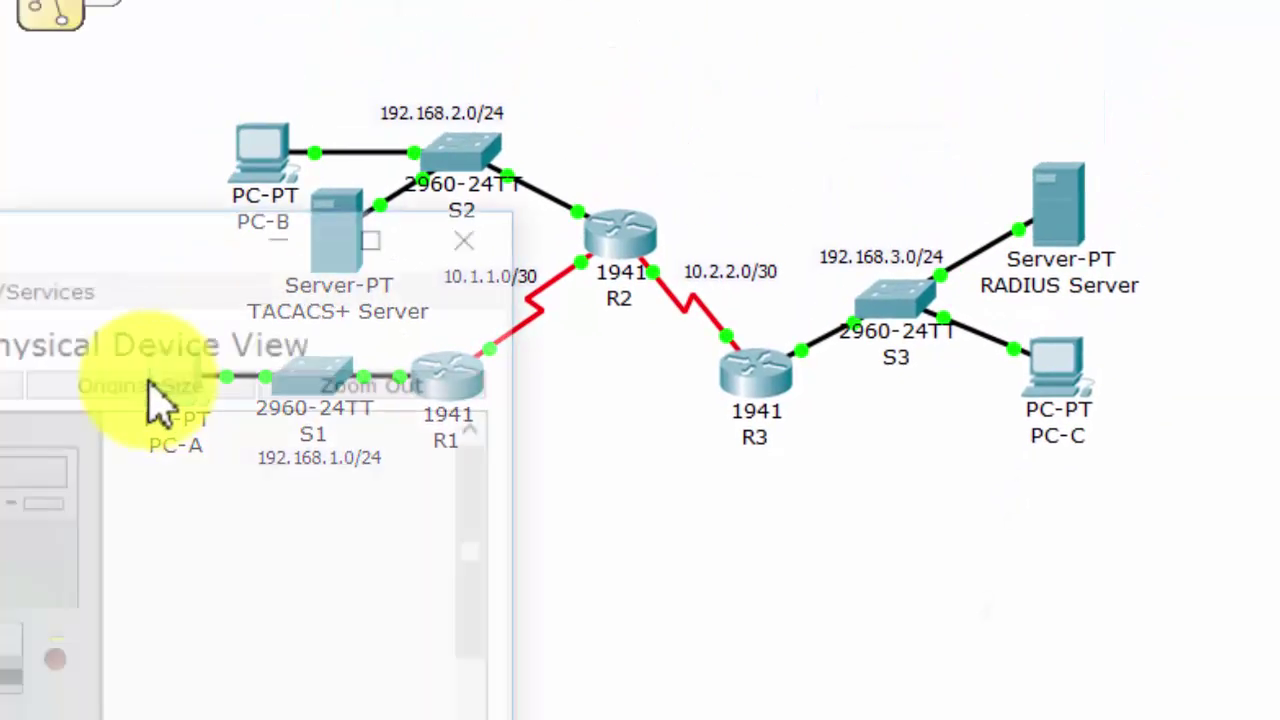
pyautogui.click(3, 282)
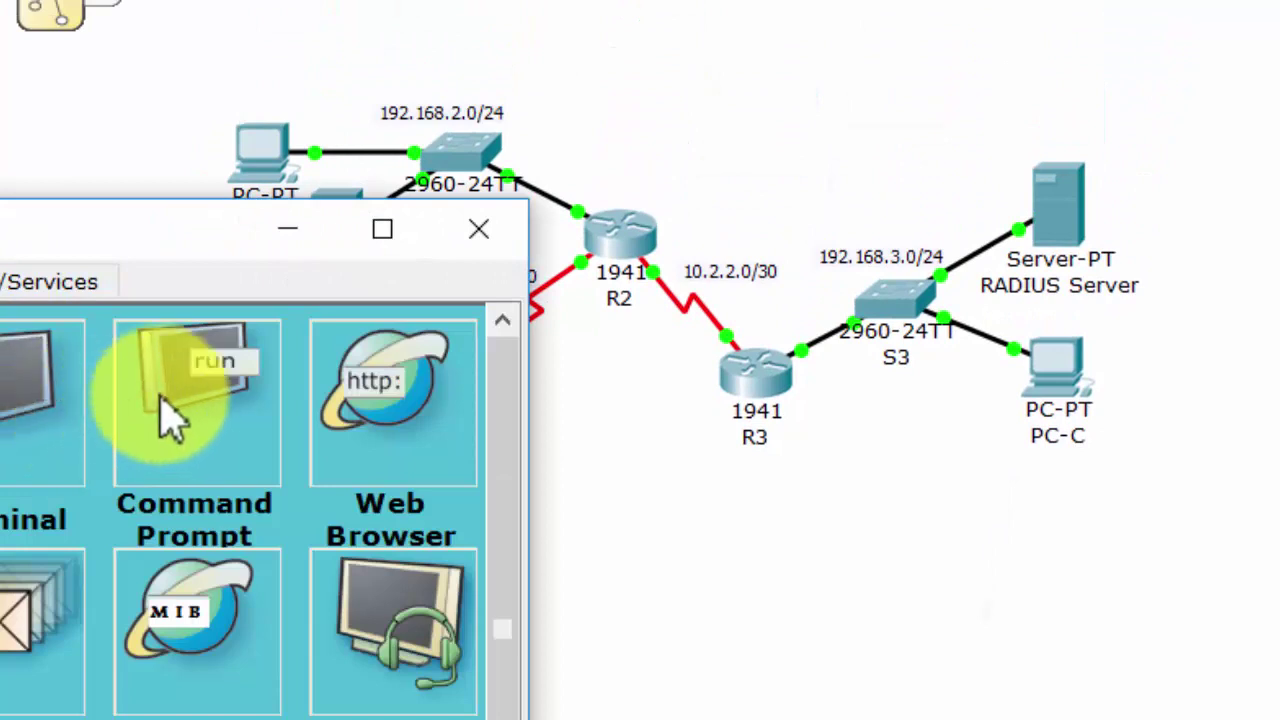
pyautogui.click(166, 414)
pyautogui.moveTo(10, 228); pyautogui.dragTo(589, 220)
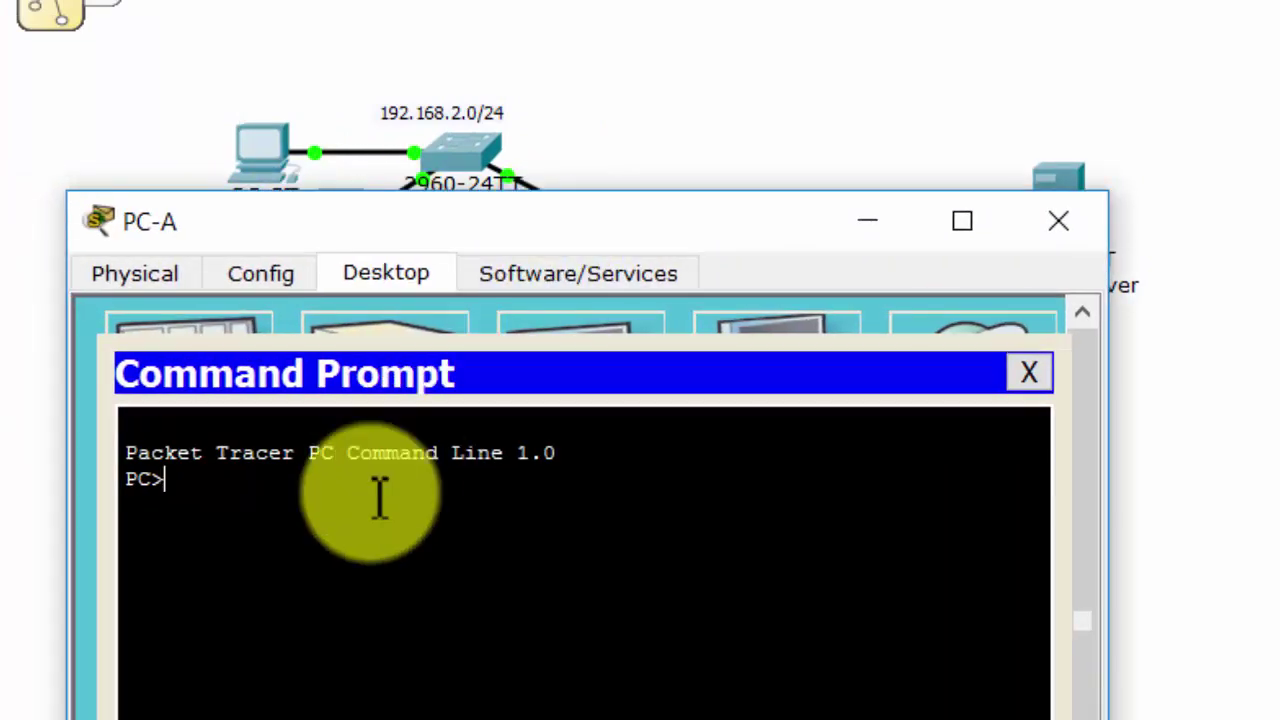
pyautogui.write('ssh -l Admi')
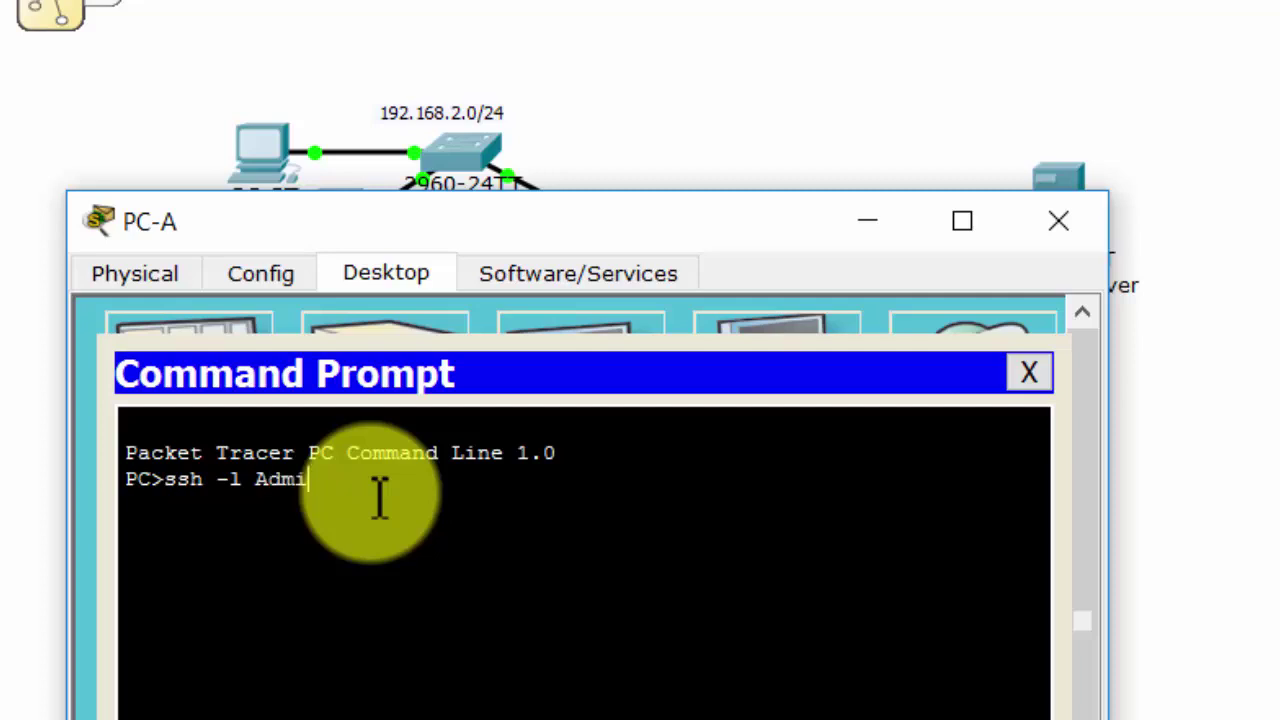
pyautogui.write('n1 192.168.1.1')
pyautogui.press('Return')
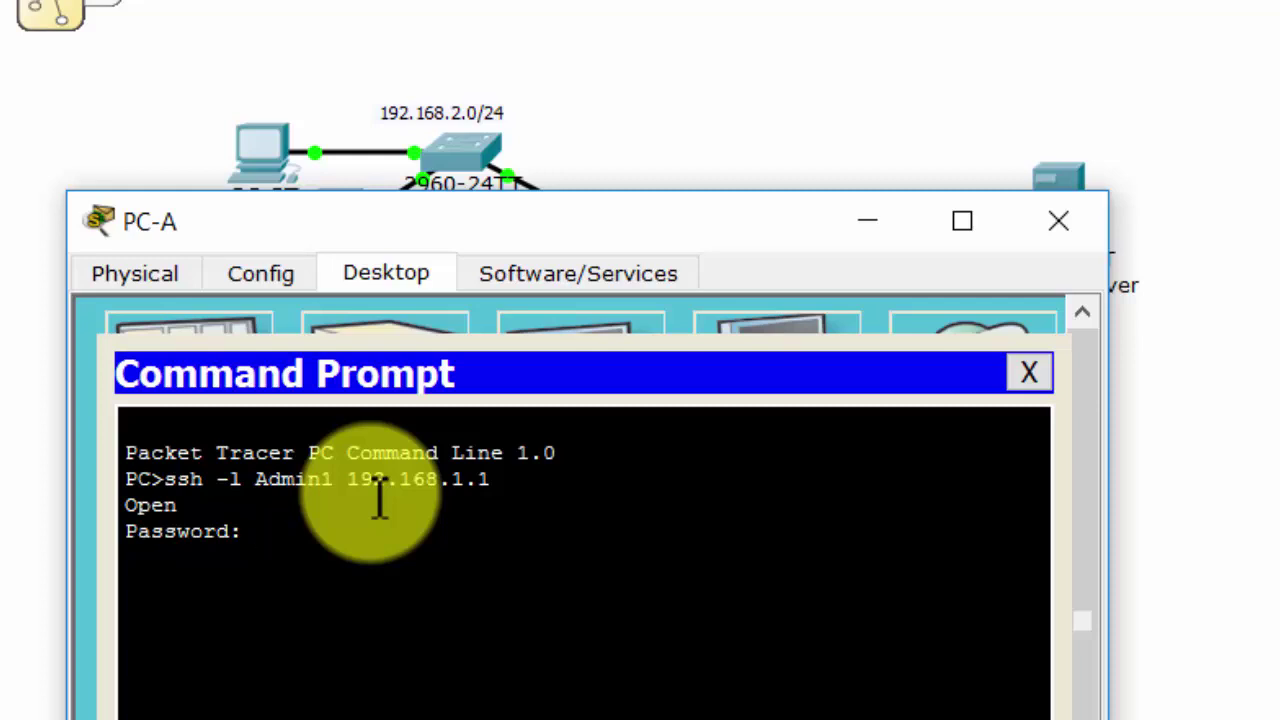
pyautogui.press('Return')
# Enter privileged mode on R1 with 'enable' and display the running configuration with 'sh run'
pyautogui.press('Return')
pyautogui.press('Return')
pyautogui.write('en')
pyautogui.press('Return')
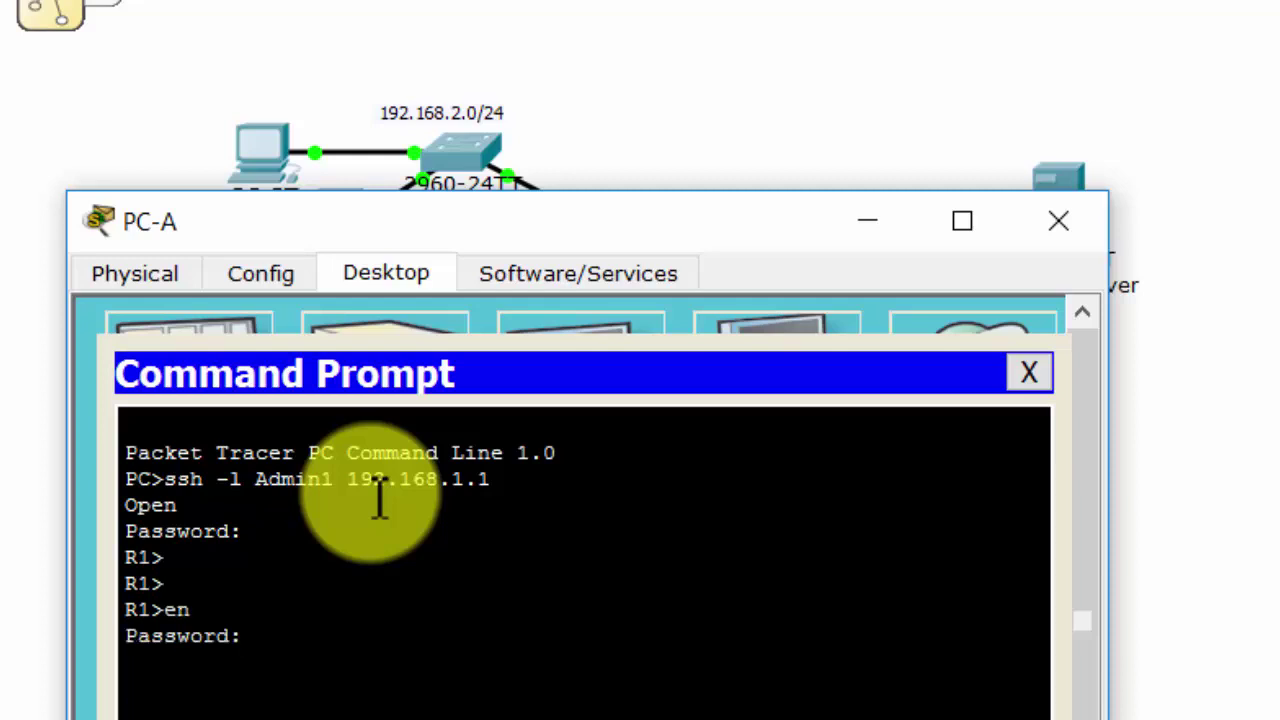
pyautogui.press('Return')
pyautogui.write('sh run')
pyautogui.press('Return')
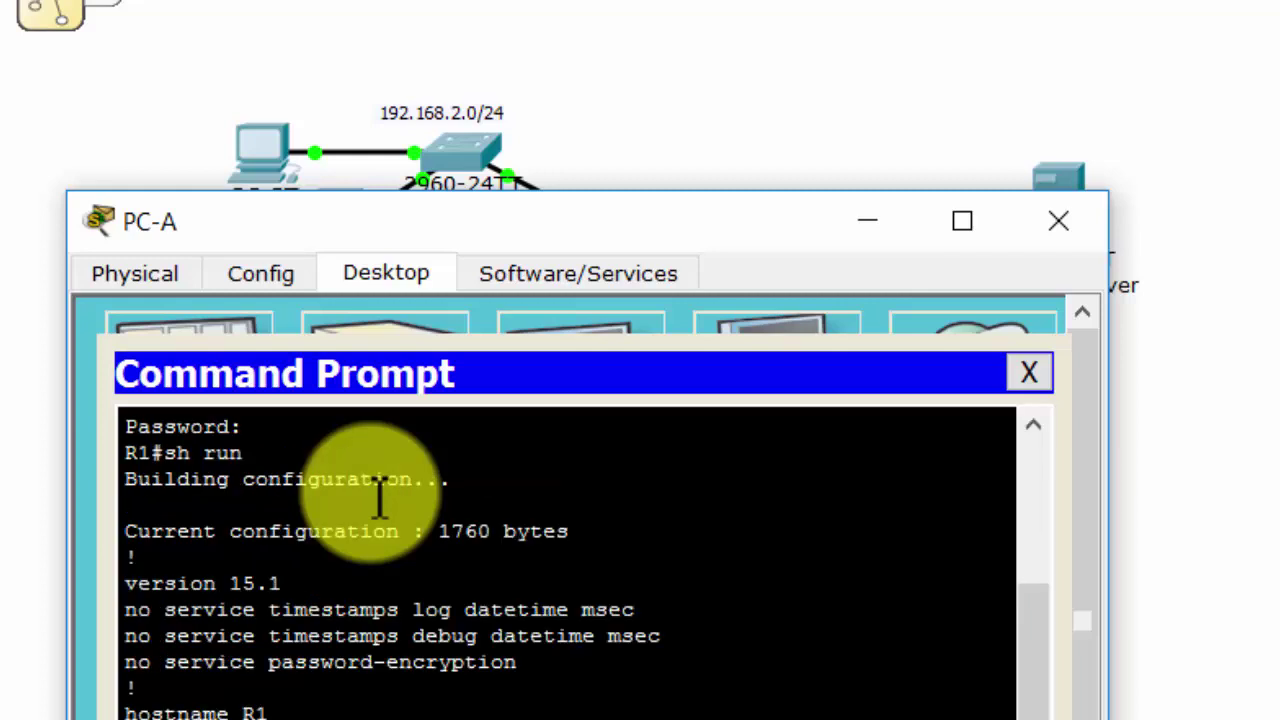